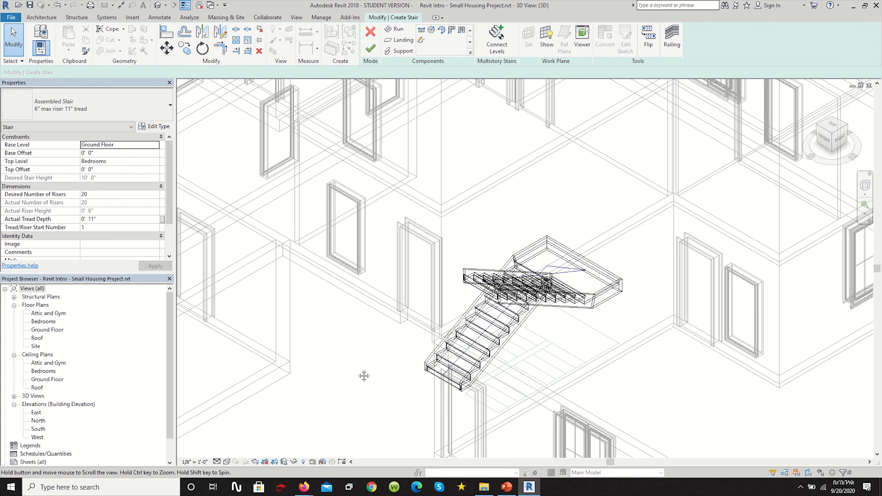
- Inspect the U-shaped stair in 3D, switch to the Ground Floor plan, and finish the stair edit
scroll(624, 258, "up", 2)
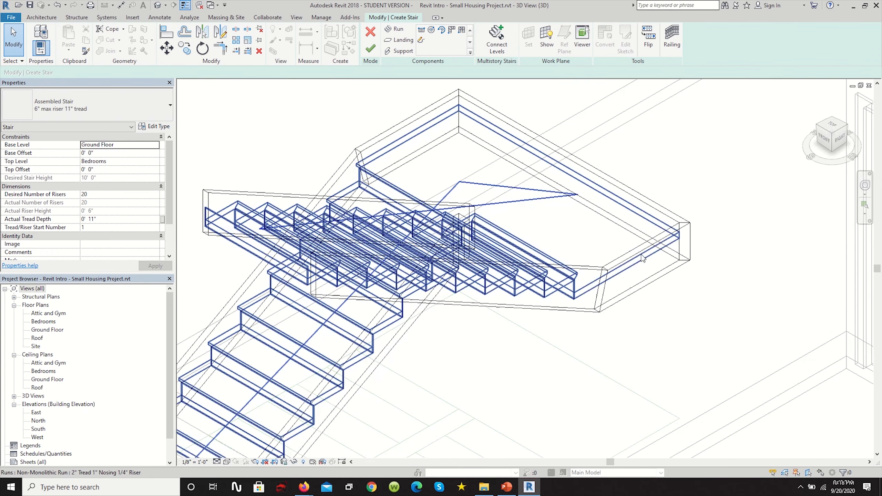
scroll(653, 320, "down", 4)
scroll(681, 326, "up", 1)
scroll(683, 329, "up", 1)
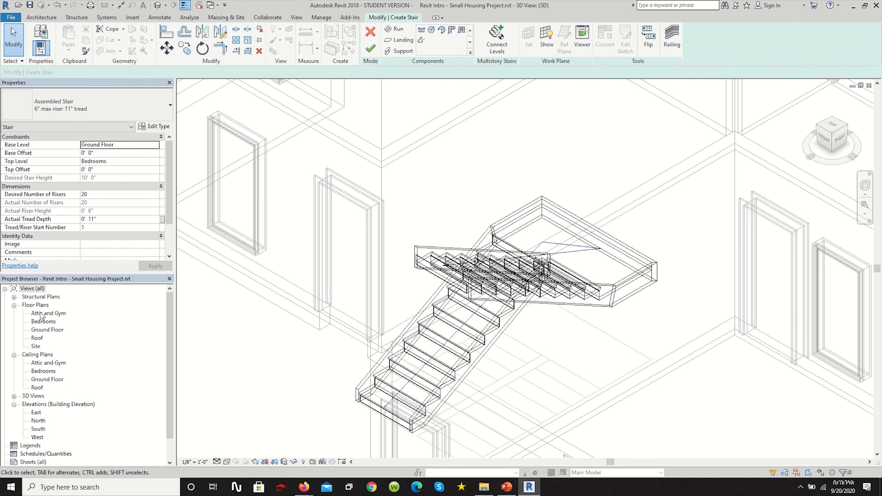
double_click(45, 330)
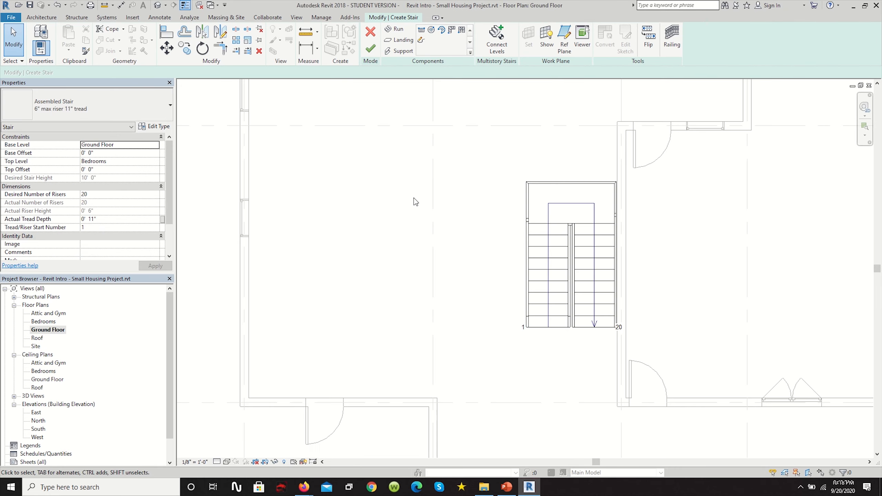
scroll(625, 367, "up", 3)
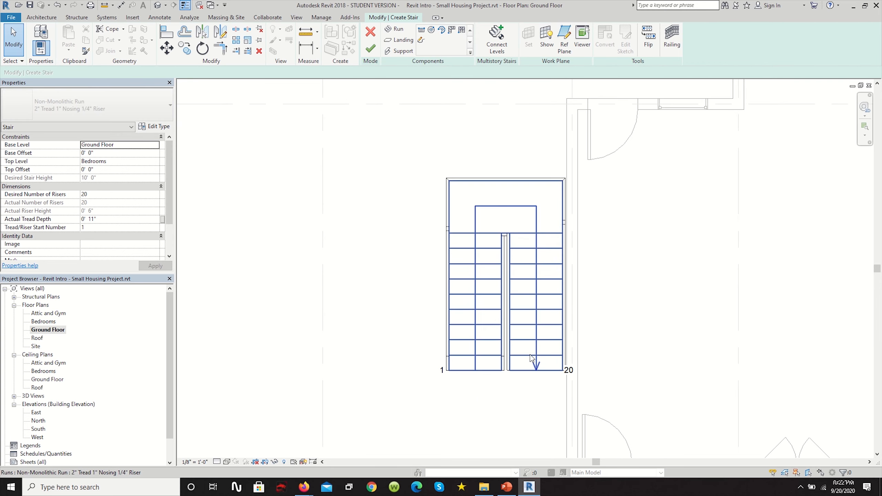
scroll(542, 375, "down", 2)
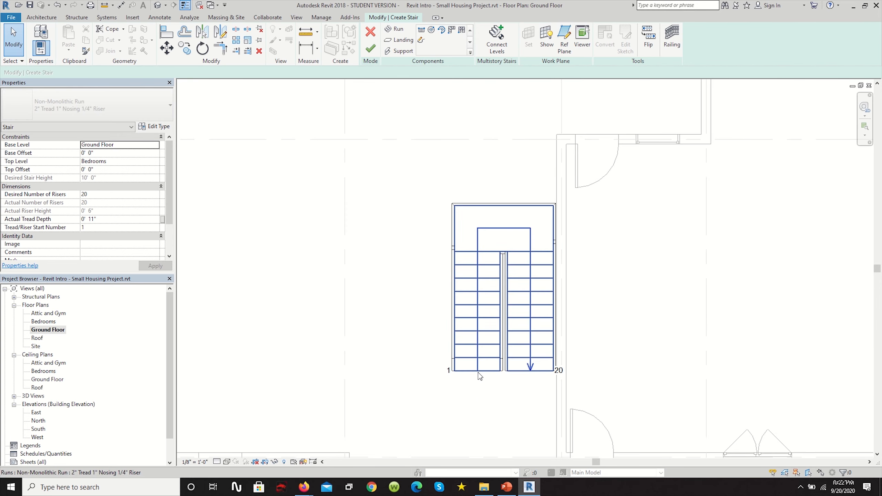
left_click(548, 253)
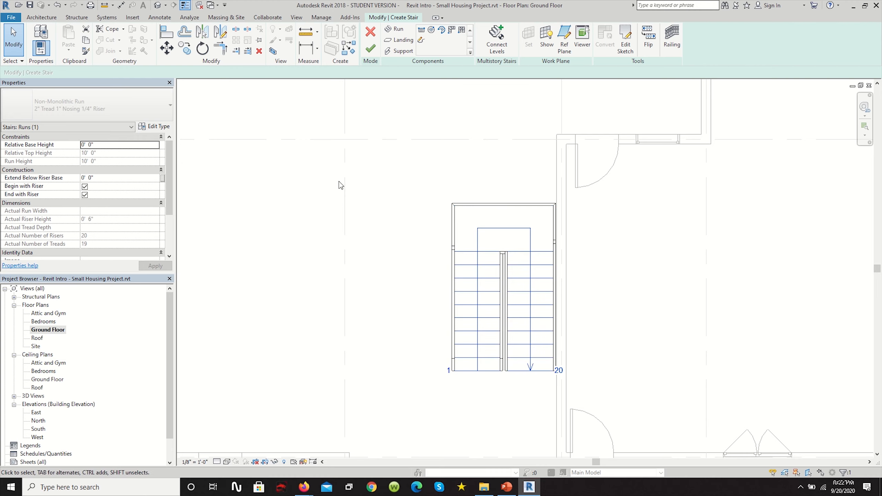
left_click(370, 48)
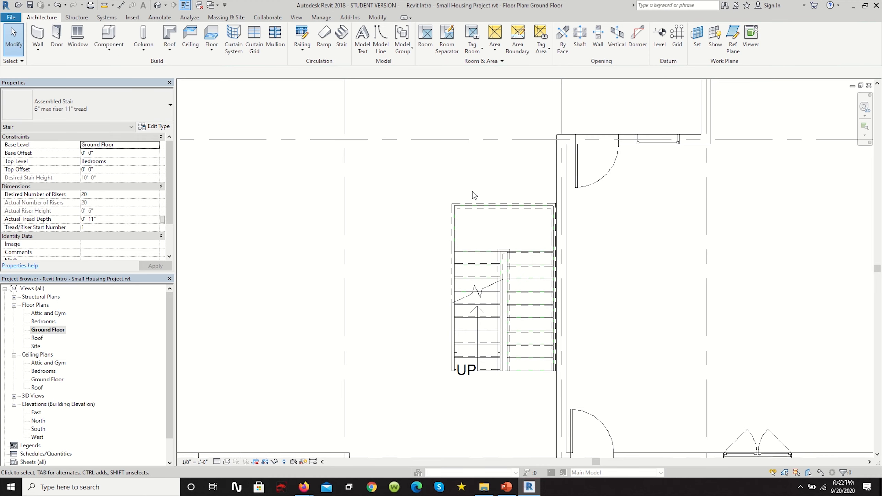
- Try mirroring a copy of the stair about a vertical axis drawn just beside its outer side
scroll(590, 311, "up", 1)
left_click(476, 190)
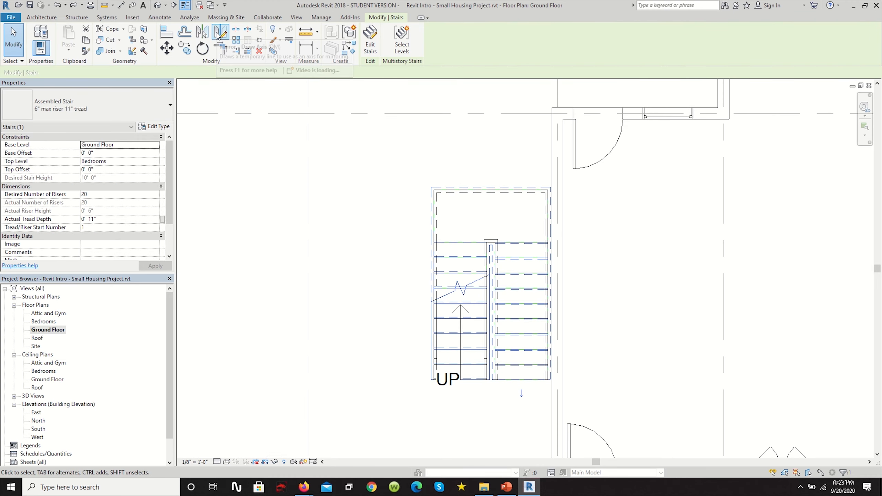
left_click(216, 35)
left_click(426, 379)
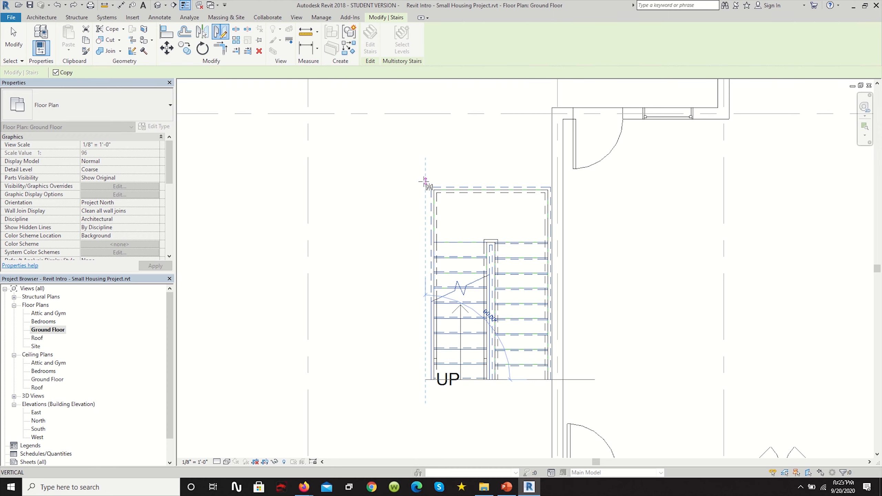
left_click(423, 181)
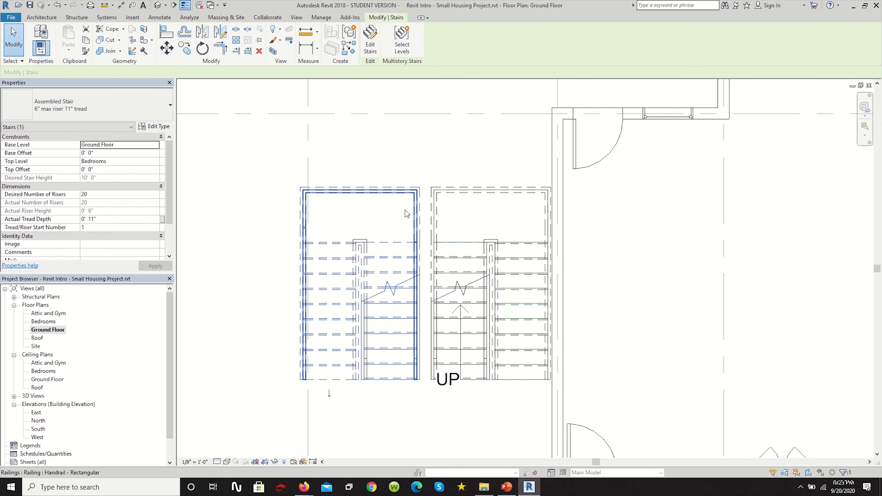
key("Escape")
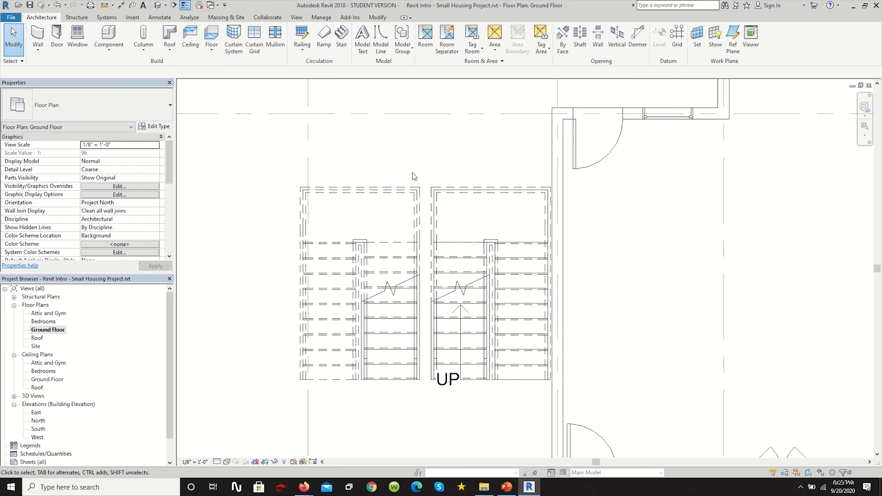
- Flip the up direction of the stair so it starts climbing along the wall side
left_click(505, 252)
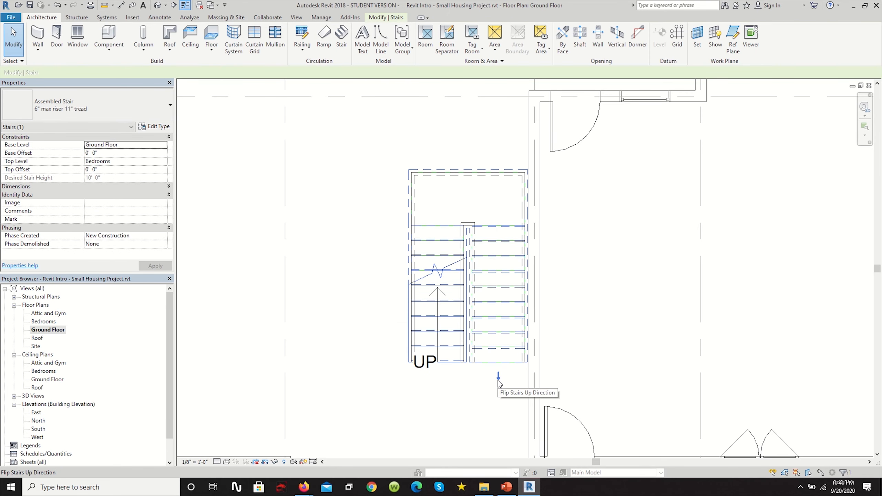
left_click(498, 376)
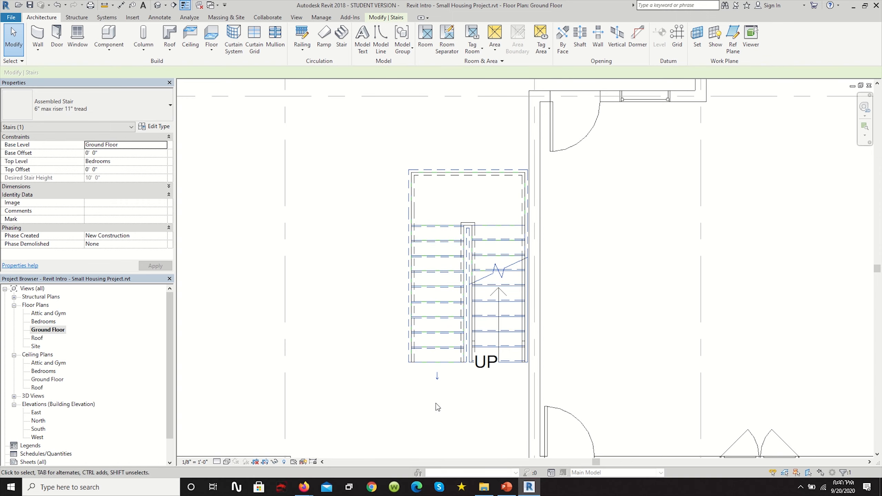
scroll(606, 291, "down", 6)
scroll(662, 305, "up", 3)
left_click_drag(500, 347, 465, 179)
left_click(464, 177)
scroll(512, 220, "up", 2)
scroll(510, 211, "up", 1)
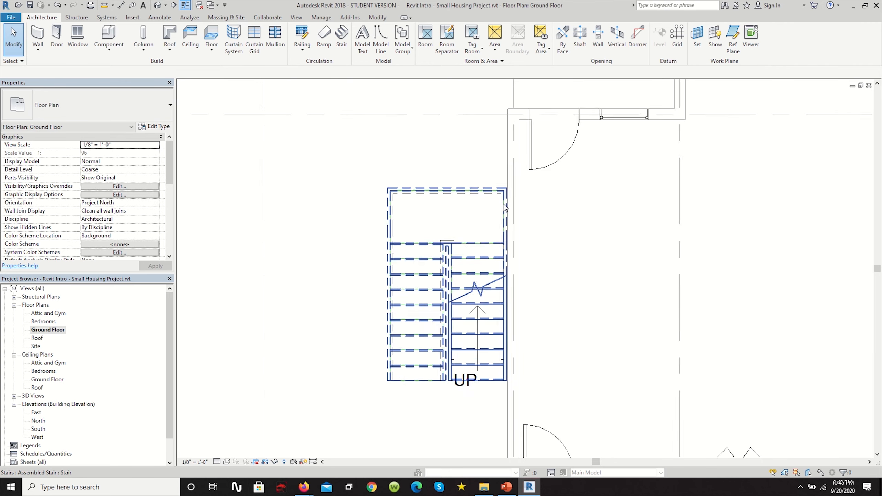
scroll(507, 207, "up", 1)
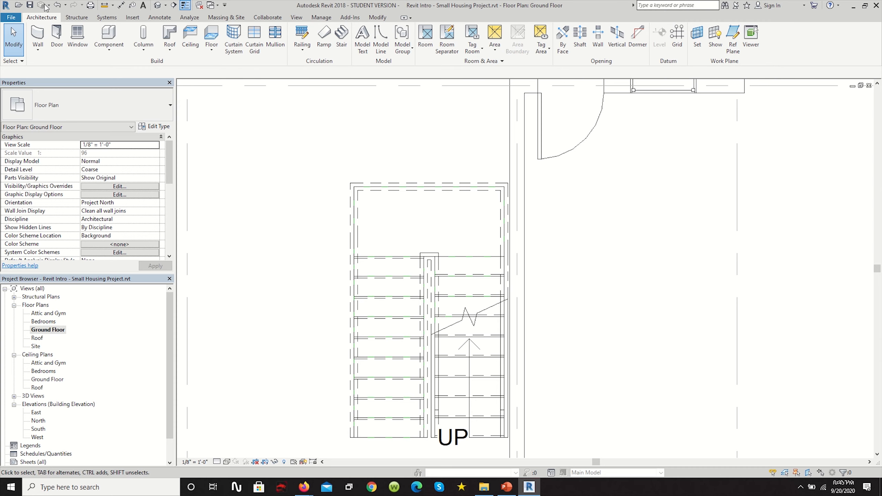
- Show the default 3D view and open the path of the stair's outer railing for editing
left_click(157, 6)
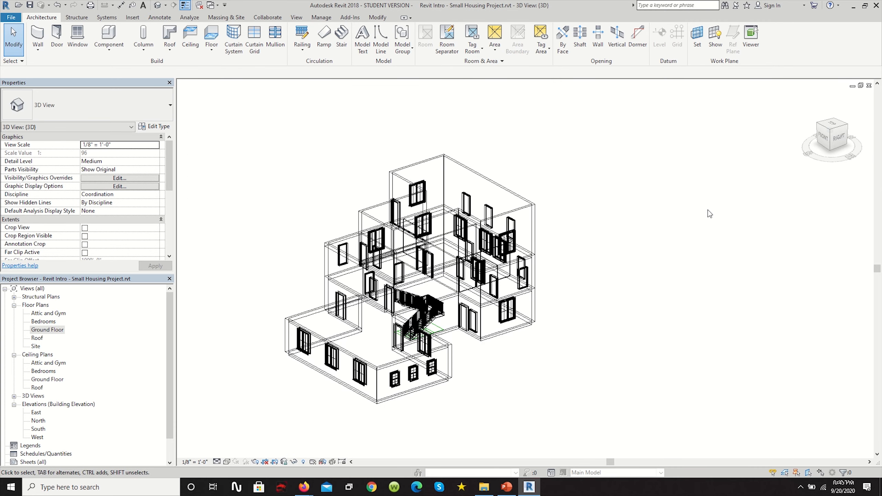
middle_click_drag(483, 346, 693, 371, "shift")
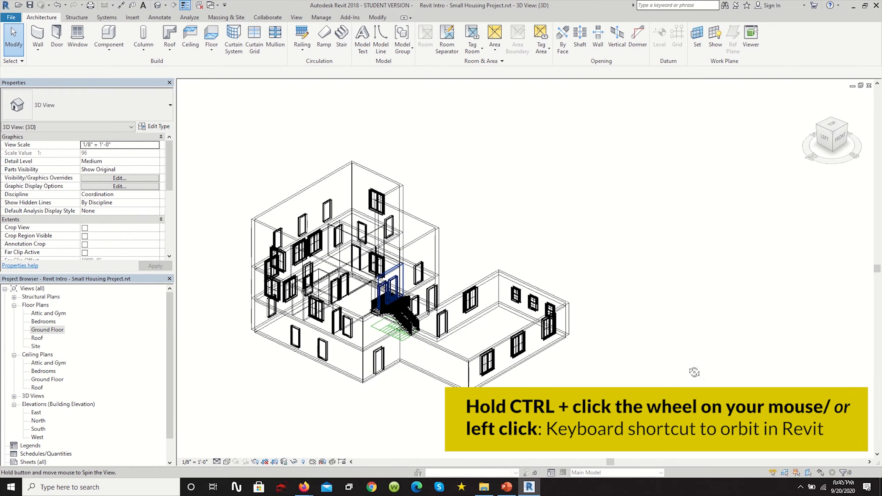
scroll(381, 294, "up", 3)
scroll(381, 293, "up", 4)
middle_click_drag(366, 299, 483, 250)
scroll(483, 250, "up", 3)
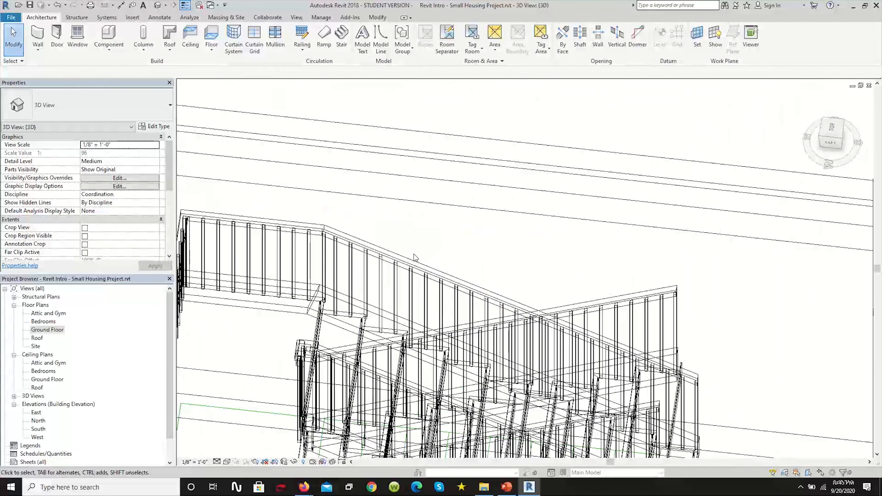
left_click(368, 253)
scroll(497, 270, "down", 4)
scroll(370, 248, "up", 3)
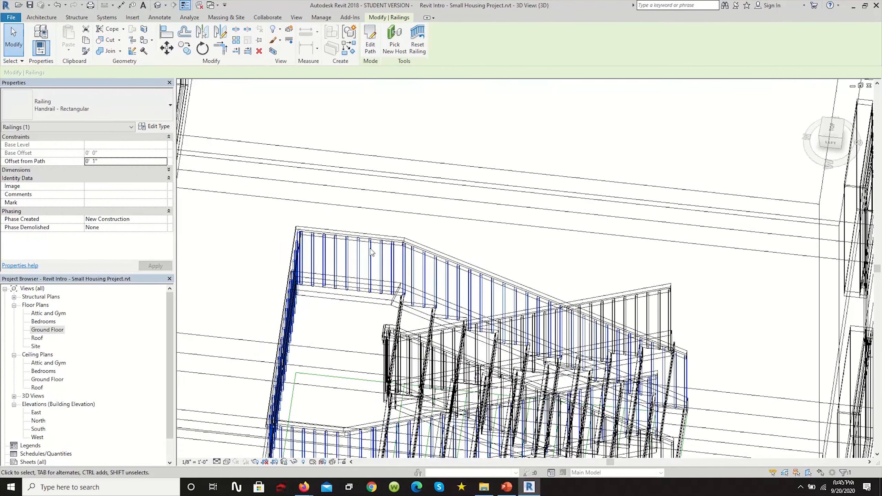
double_click(311, 232)
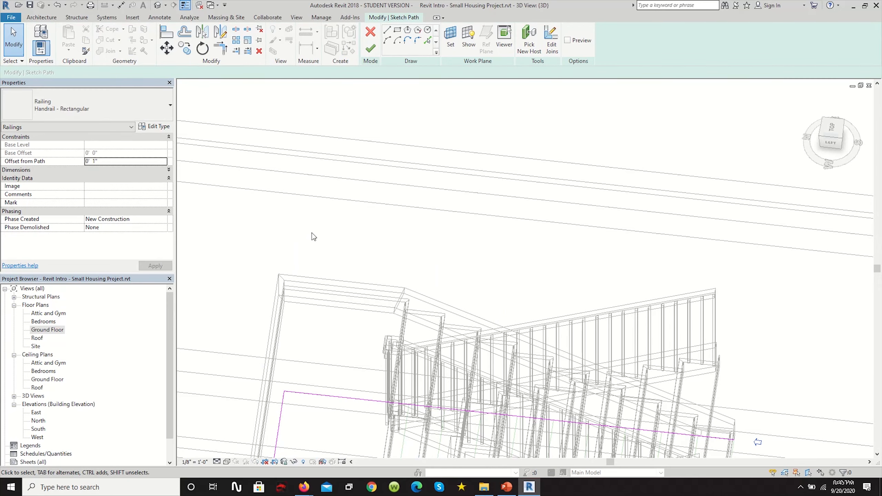
- In the Ground Floor plan, delete the two railing path segments along the wall and finish the path sketch
scroll(379, 317, "down", 4)
scroll(402, 370, "up", 2)
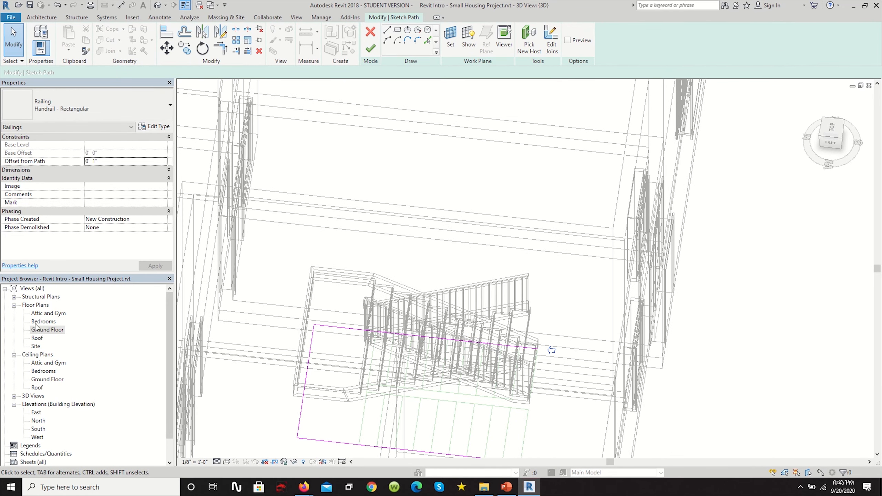
double_click(40, 332)
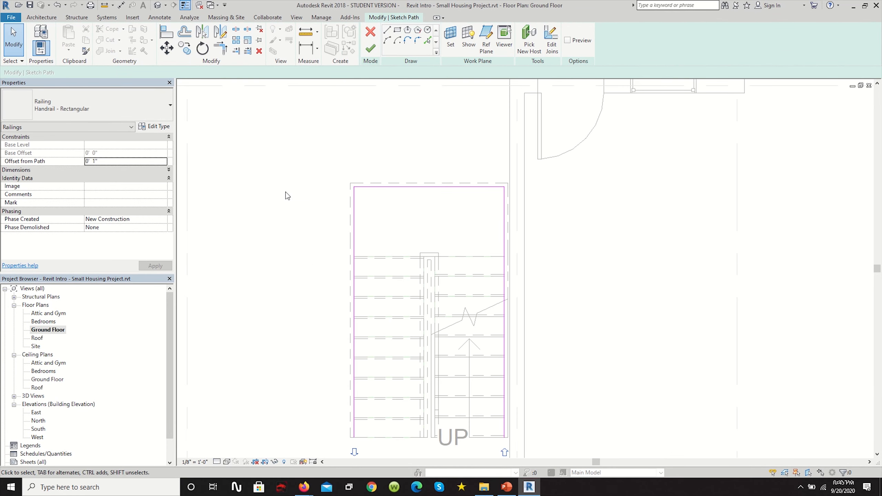
scroll(506, 205, "down", 2)
scroll(509, 221, "up", 3)
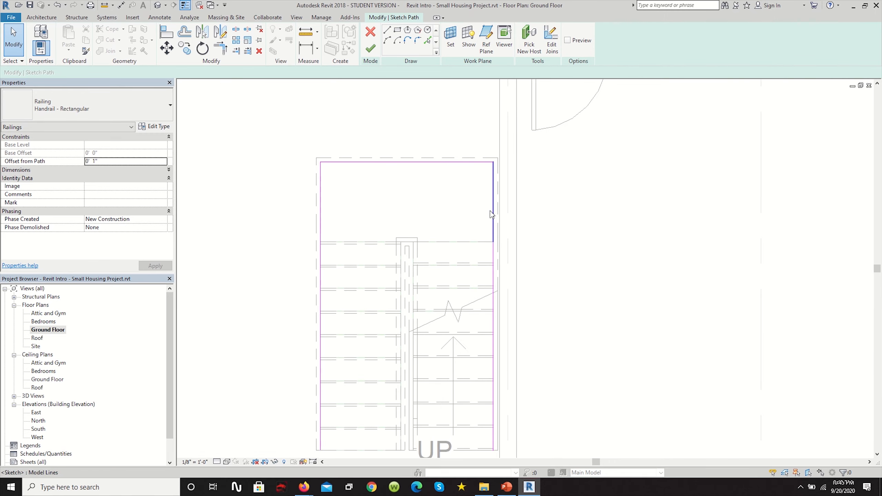
left_click(493, 194)
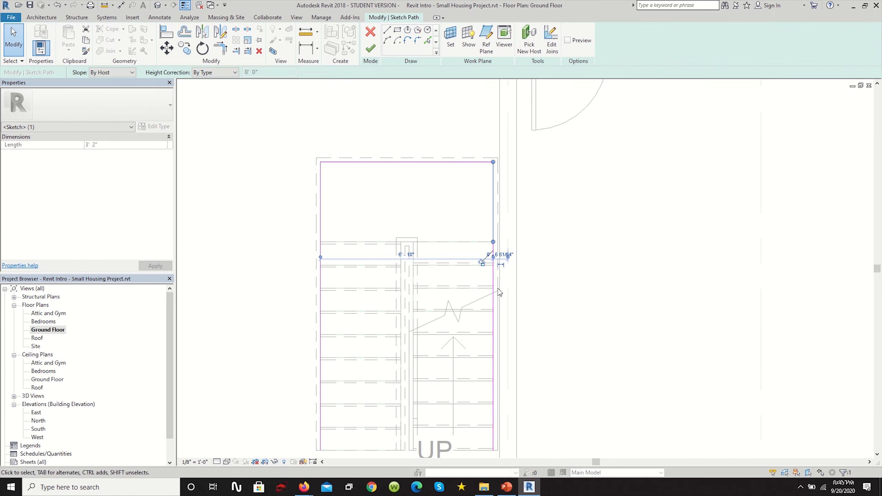
key("Delete")
left_click(494, 255)
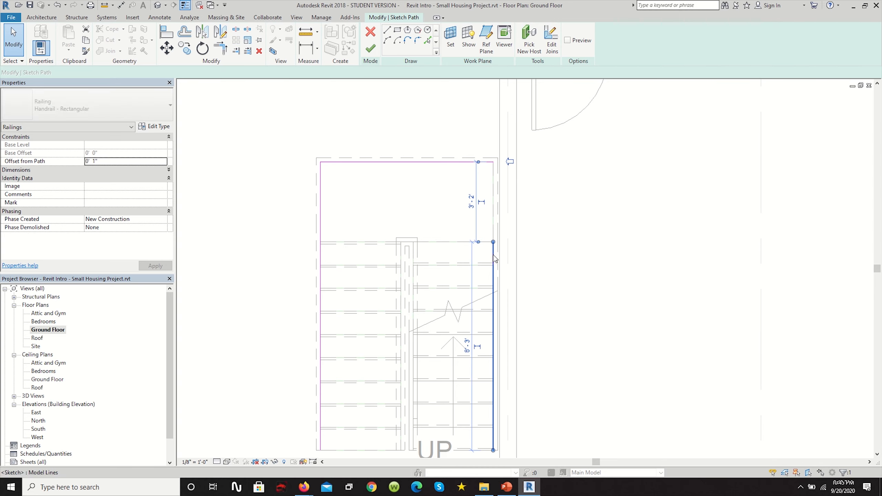
key("Delete")
scroll(493, 254, "down", 2)
left_click(371, 48)
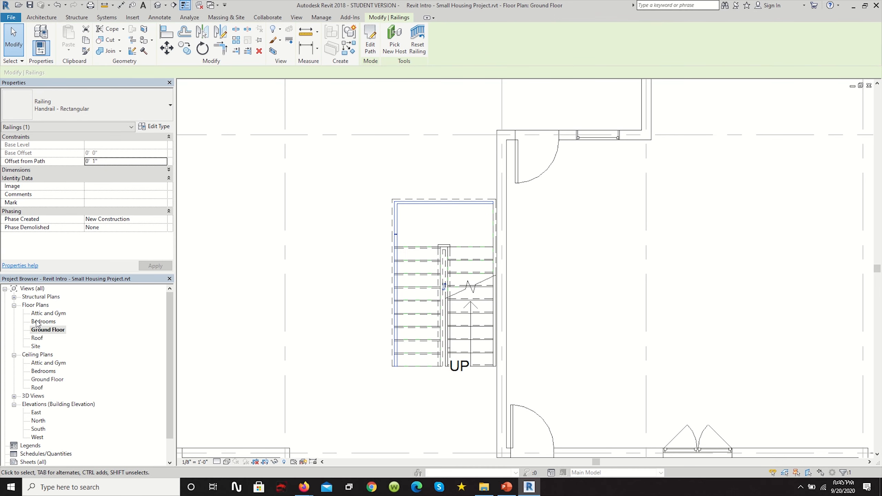
- Check the railing in 3D, then show the West elevation with its visual style set to Wireframe
left_click(155, 5)
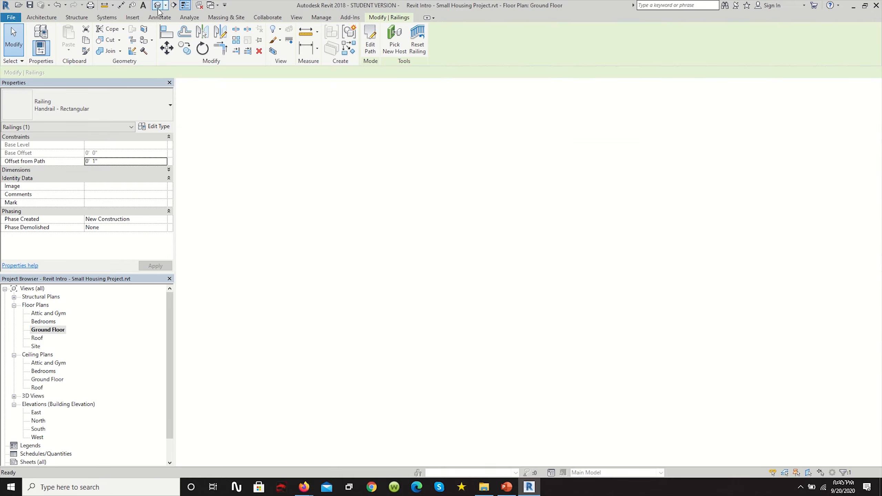
middle_click_drag(423, 262, 281, 205, "shift")
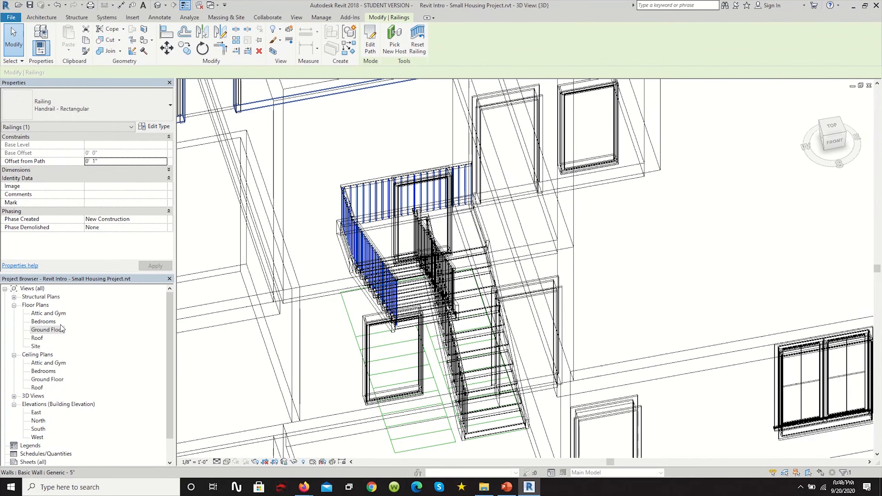
double_click(61, 328)
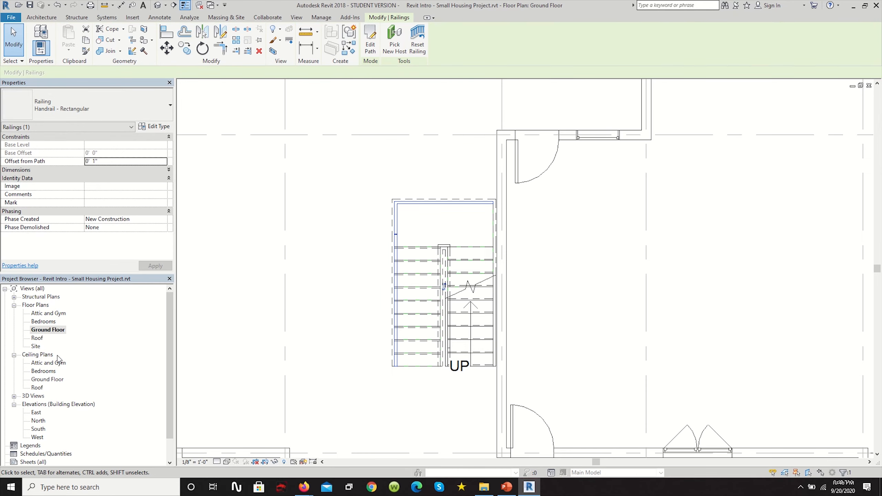
double_click(39, 437)
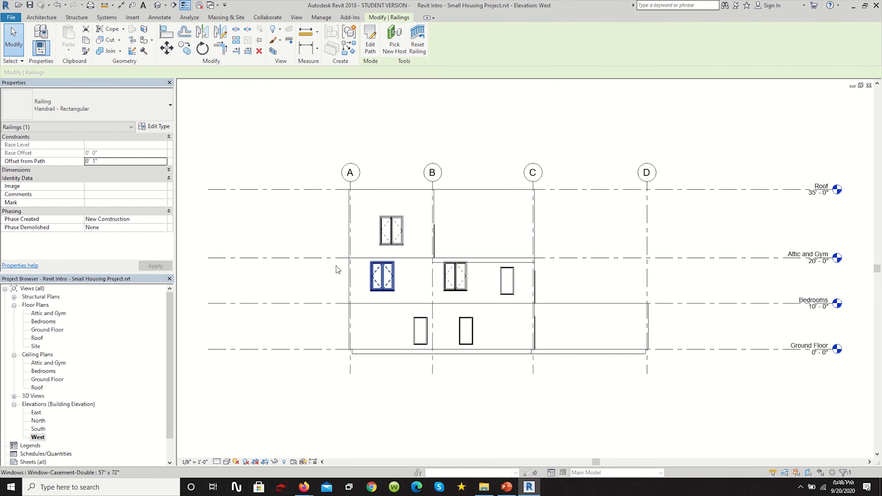
scroll(393, 328, "up", 2)
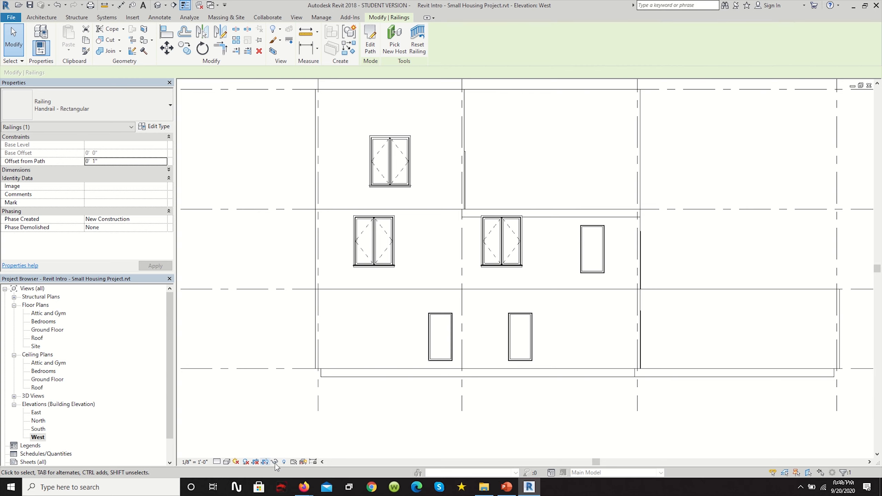
left_click(227, 461)
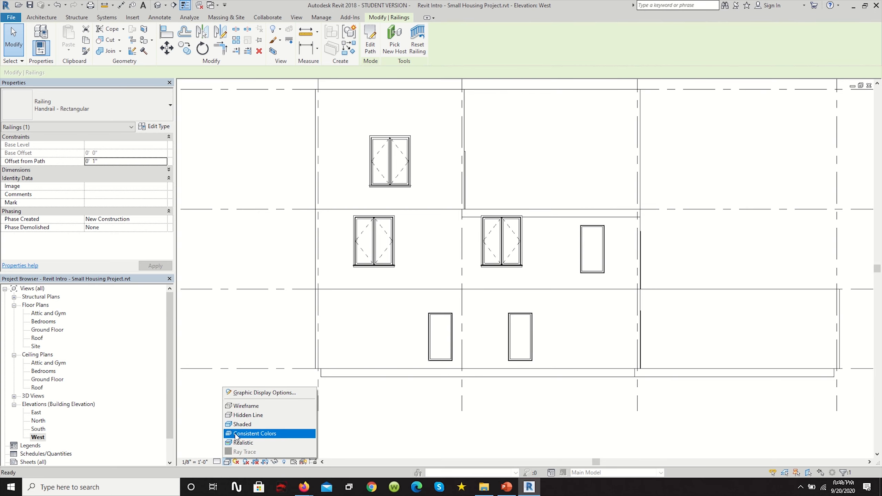
left_click(250, 405)
- Select the staircase area in the West elevation and filter out doors, floors, levels, walls and windows, then clear the selection
scroll(598, 349, "up", 2)
scroll(600, 388, "up", 2)
left_click_drag(610, 376, 368, 208)
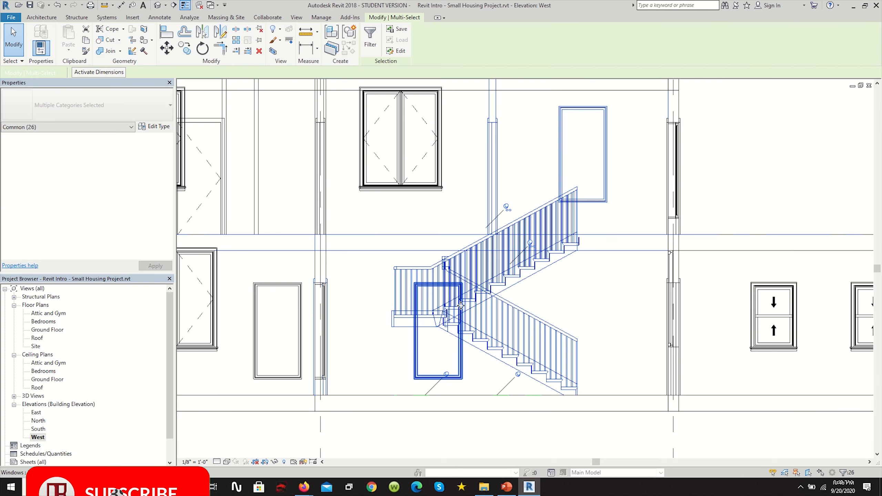
left_click(370, 39)
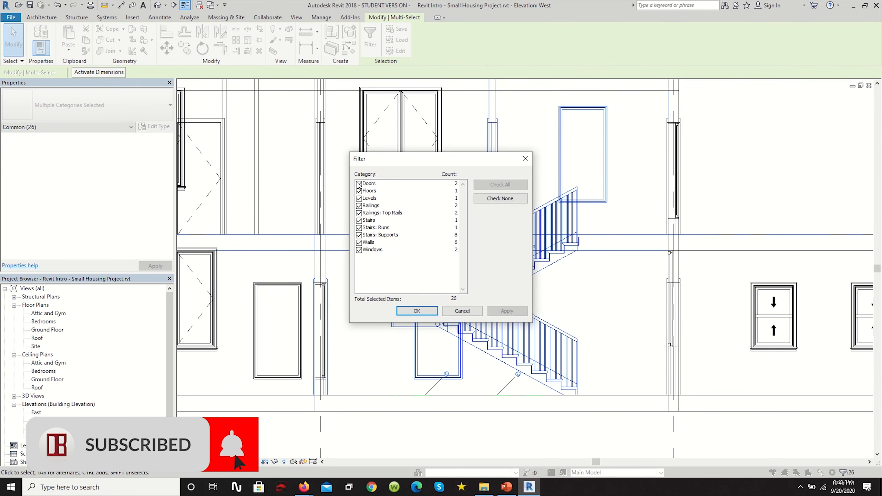
left_click_drag(359, 184, 359, 198)
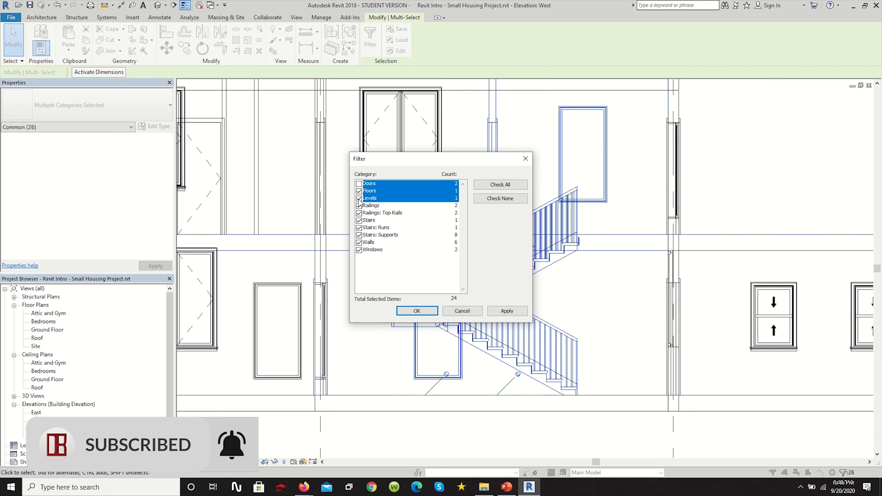
left_click(359, 199)
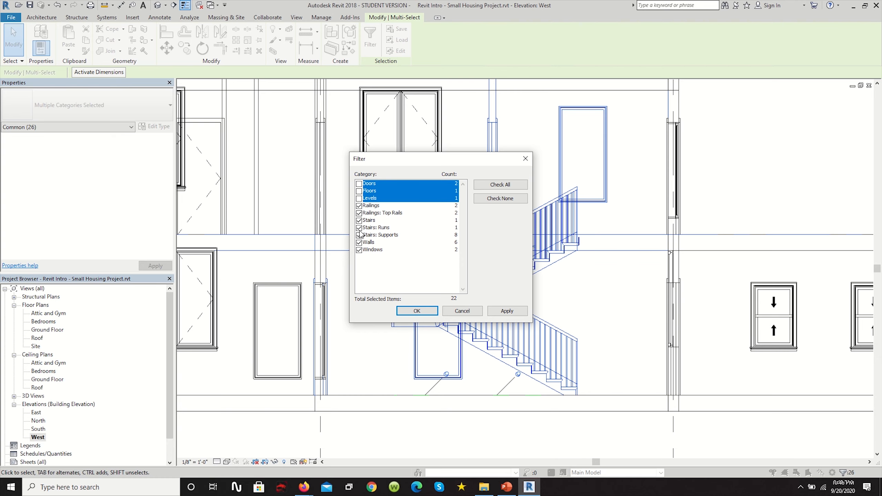
left_click(359, 243)
left_click(359, 250)
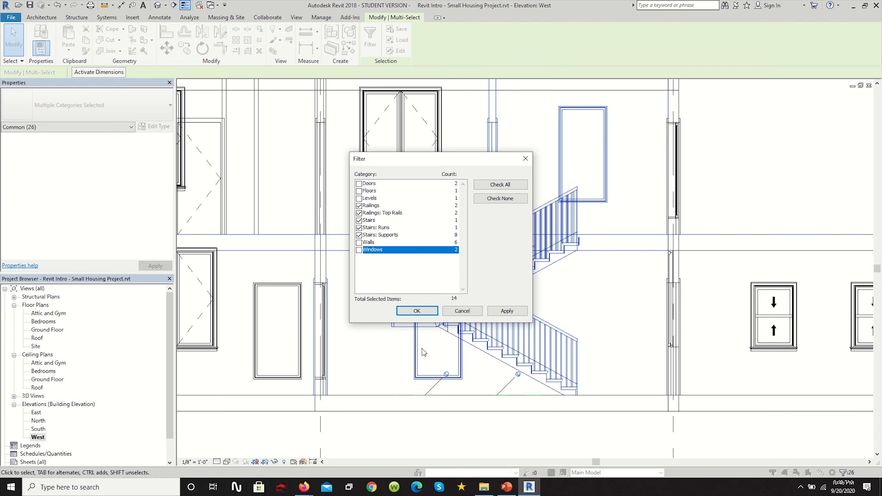
left_click(420, 310)
scroll(526, 354, "down", 4)
scroll(524, 352, "up", 1)
scroll(464, 336, "down", 4)
scroll(464, 337, "up", 5)
left_click(523, 356)
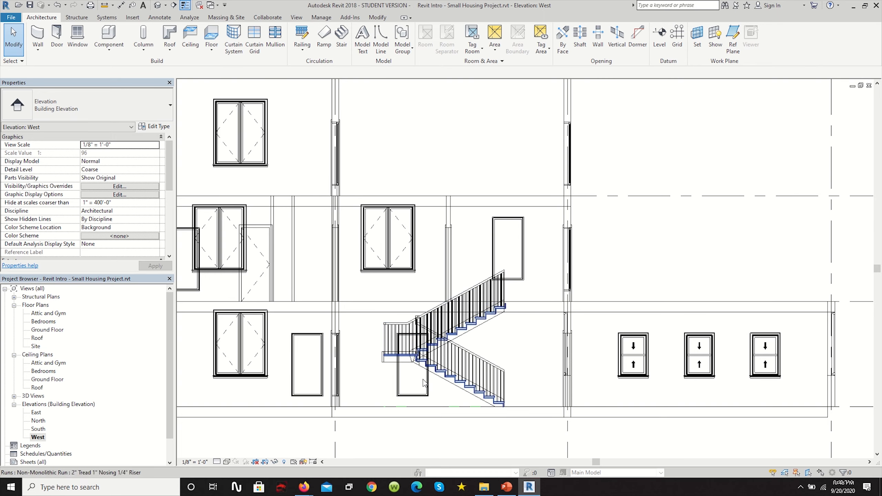
- Select the stair in the Ground Floor plan and start choosing its multistory levels in Elevation: West
double_click(38, 330)
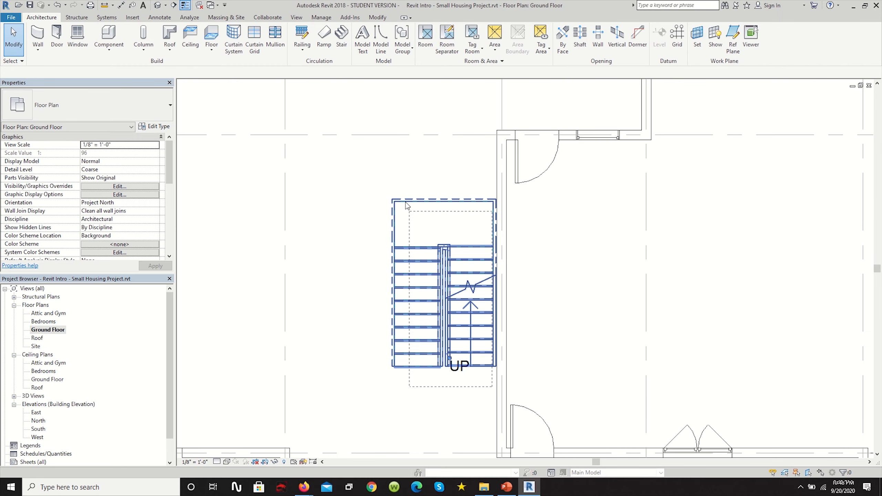
left_click(417, 233)
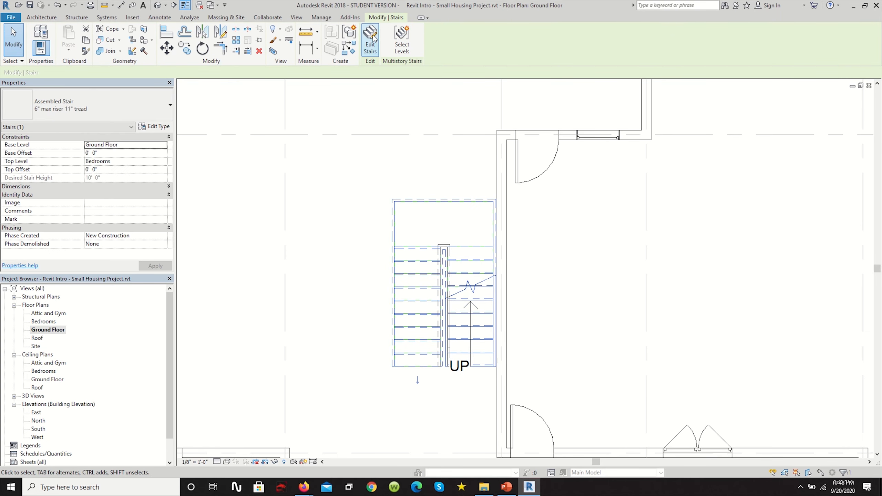
left_click(407, 47)
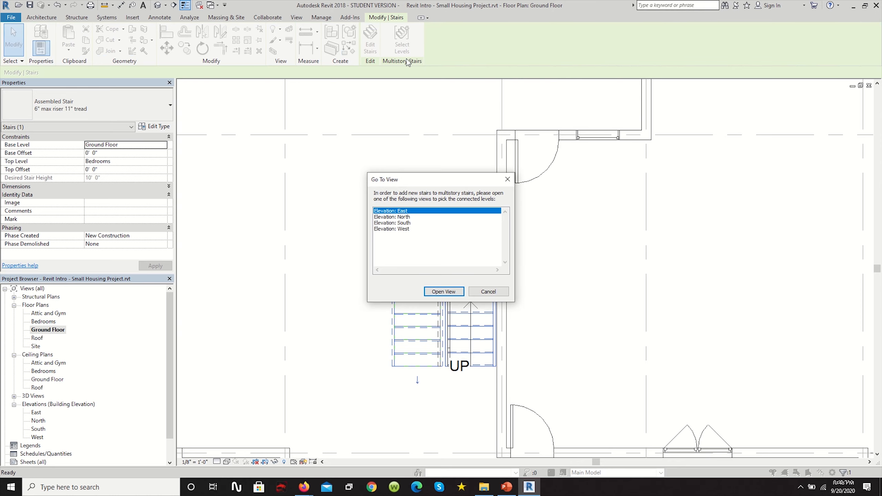
left_click(399, 229)
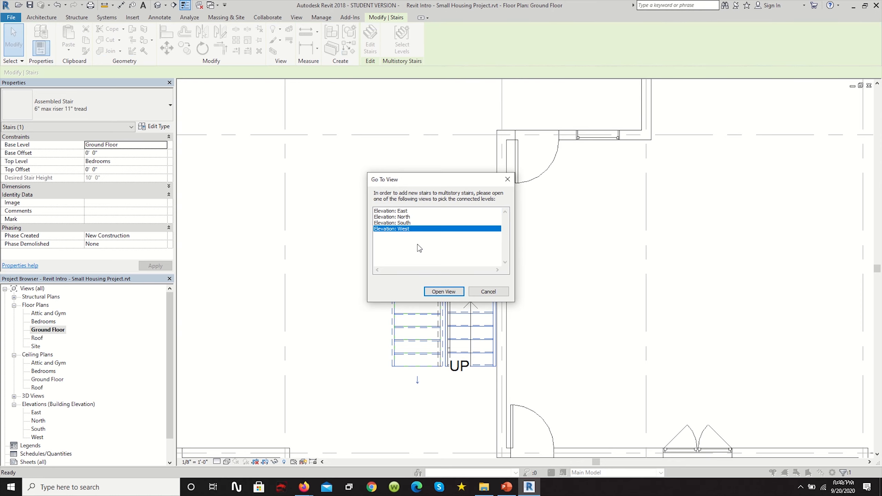
left_click(440, 292)
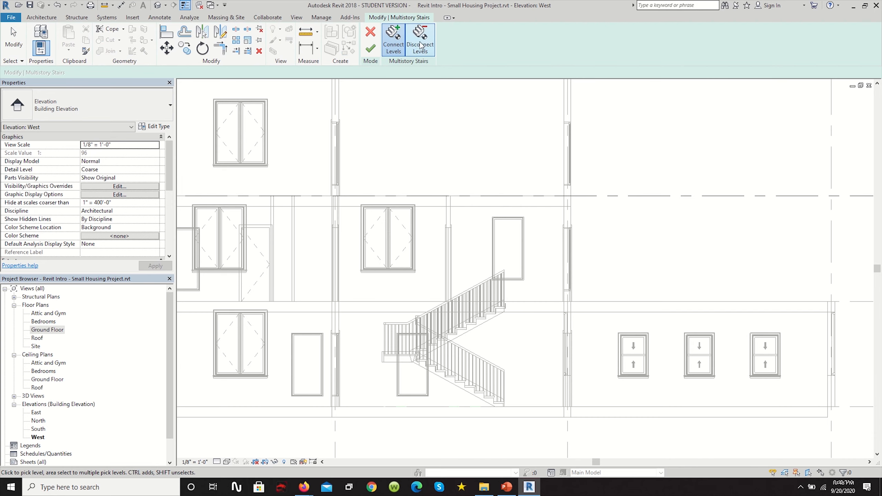
- Connect the stair to the Attic and Gym and Roof levels and finish the multistory stair
scroll(448, 208, "down", 5)
middle_click_drag(702, 179, 625, 212)
scroll(637, 223, "up", 1)
left_click_drag(672, 265, 623, 157)
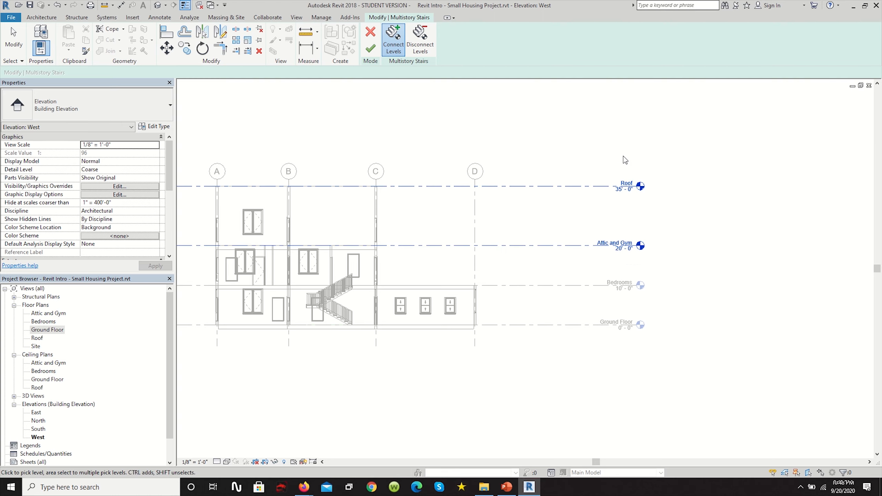
left_click(372, 52)
scroll(363, 275, "up", 3)
scroll(363, 274, "up", 7)
scroll(428, 355, "down", 6)
scroll(383, 193, "up", 1)
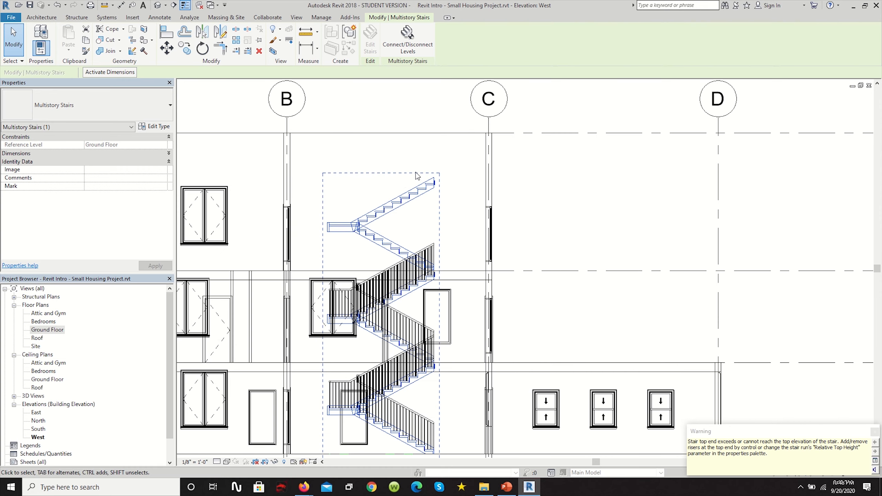
scroll(415, 172, "up", 2)
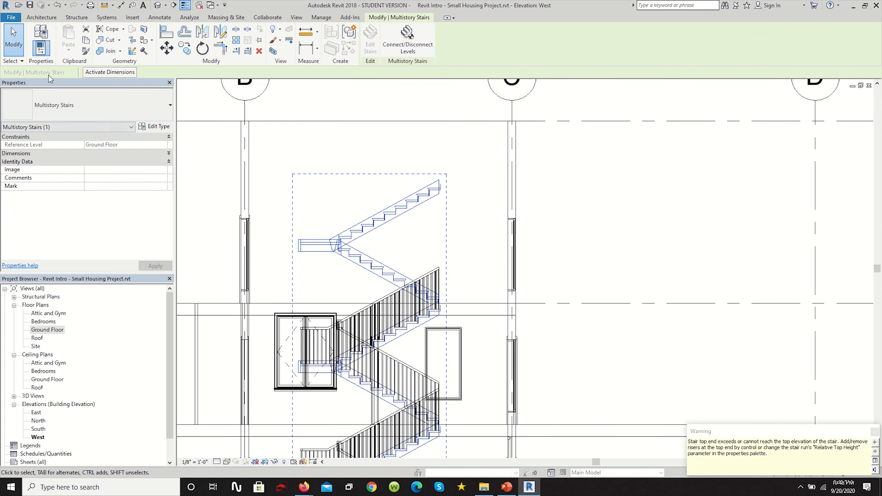
- Inspect the multistory stair in the default 3D view, then undo the level connection and discard the multistory edit
left_click(166, 4)
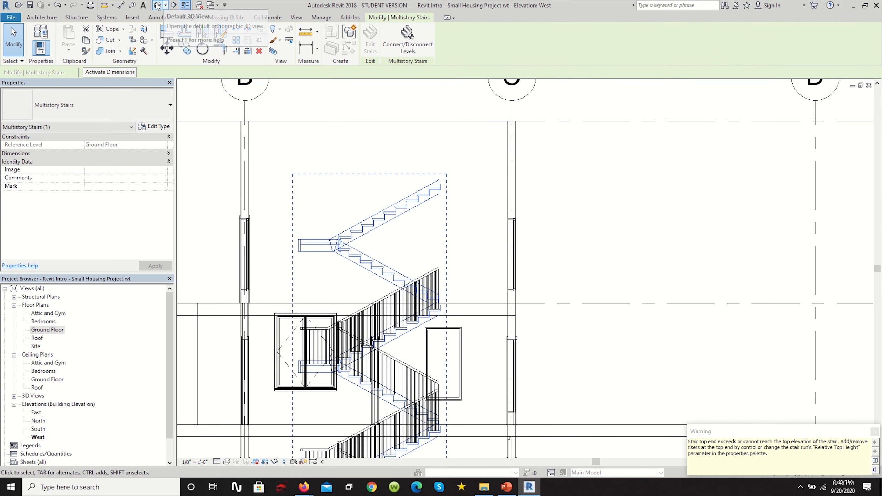
middle_click_drag(683, 268, 528, 195, "shift")
middle_click_drag(548, 114, 564, 259, "shift")
scroll(554, 257, "down", 3)
scroll(552, 138, "up", 3)
middle_click_drag(479, 212, 583, 174, "shift")
scroll(580, 188, "down", 3)
scroll(575, 210, "up", 3)
middle_click_drag(576, 215, 515, 187, "shift")
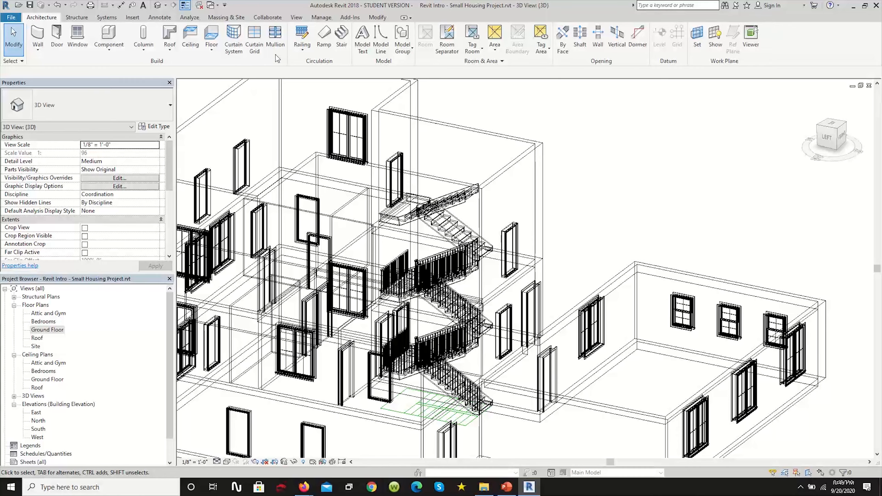
left_click(54, 9)
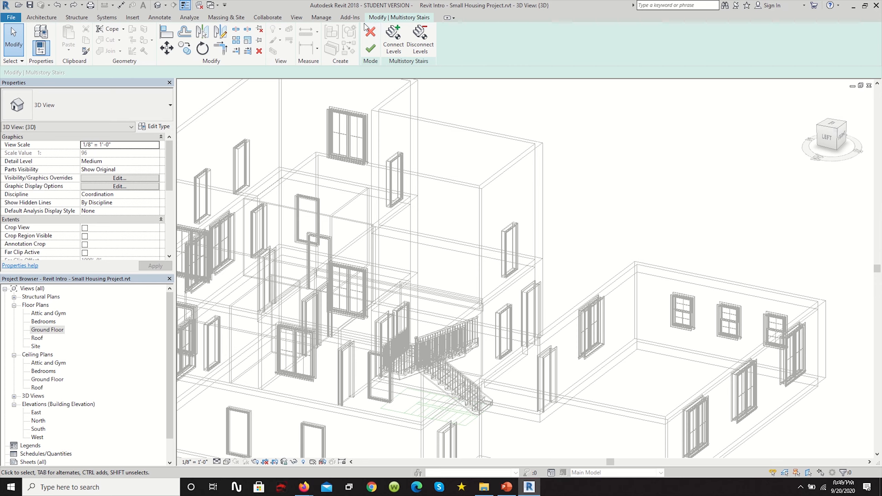
left_click(368, 35)
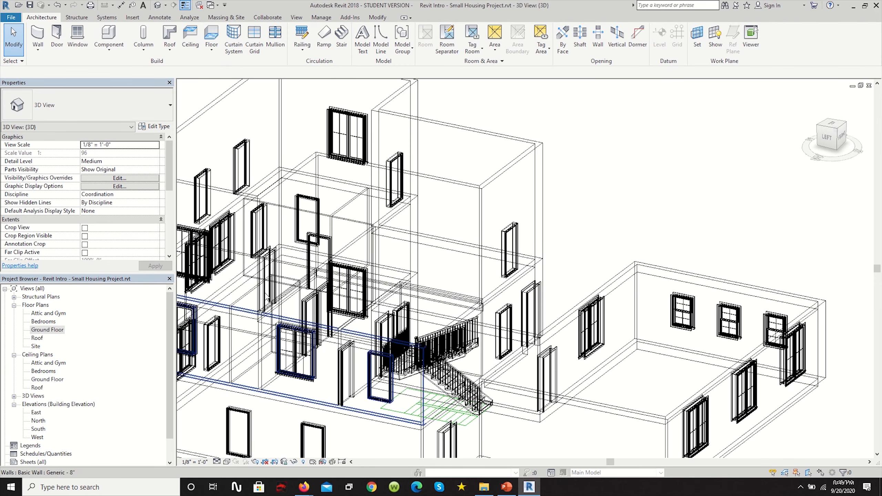
- In the Ground Floor plan, copy the stair together with its railings to the clipboard
double_click(45, 330)
scroll(481, 405, "down", 3)
scroll(481, 405, "up", 4)
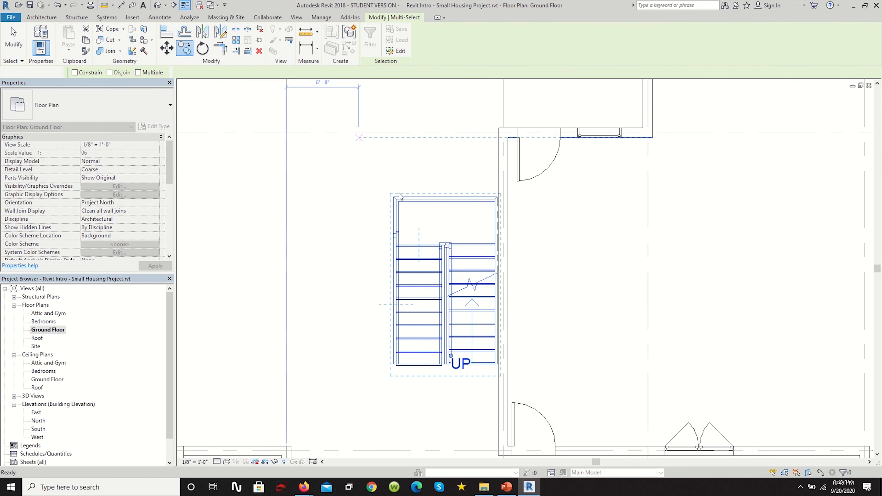
key("Escape")
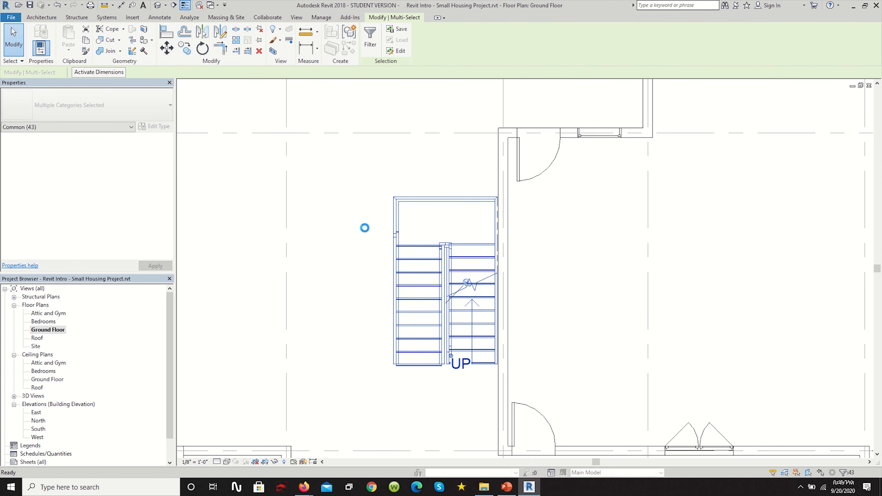
scroll(437, 255, "down", 2)
- Paste the copied stair into the Bedrooms floor plan, aligned over the stair arriving from below
double_click(44, 322)
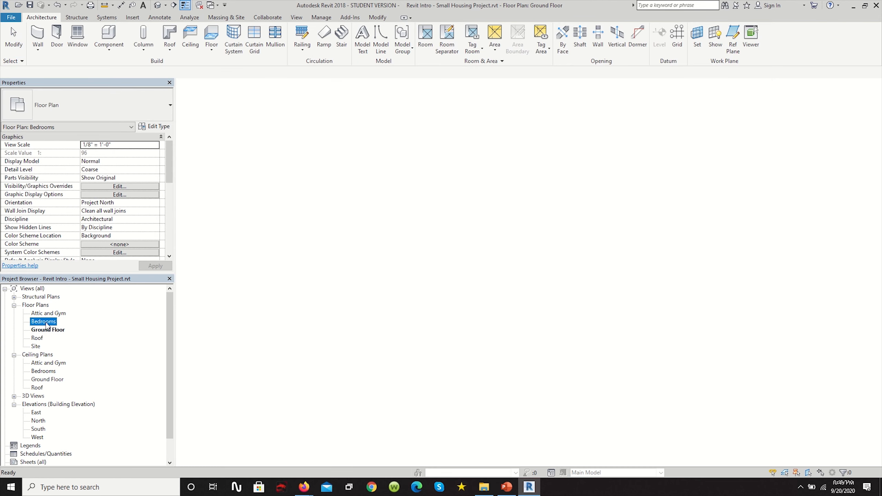
scroll(386, 361, "up", 2)
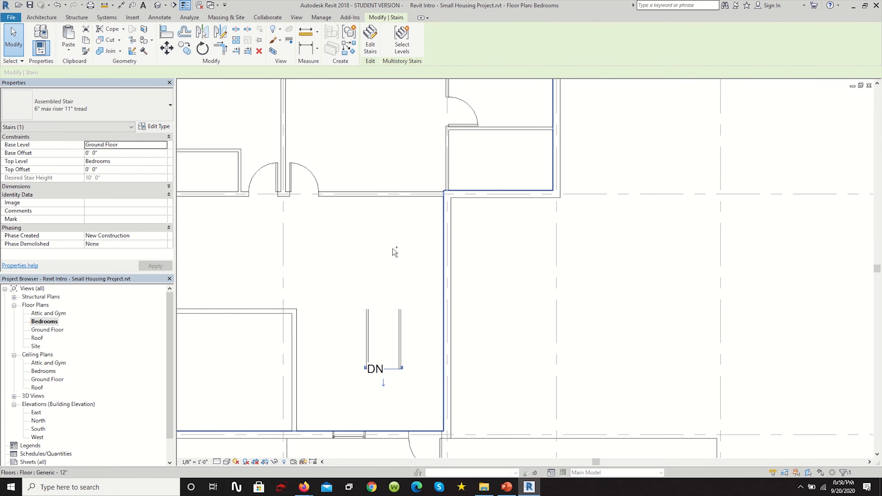
left_click_drag(393, 249, 395, 253)
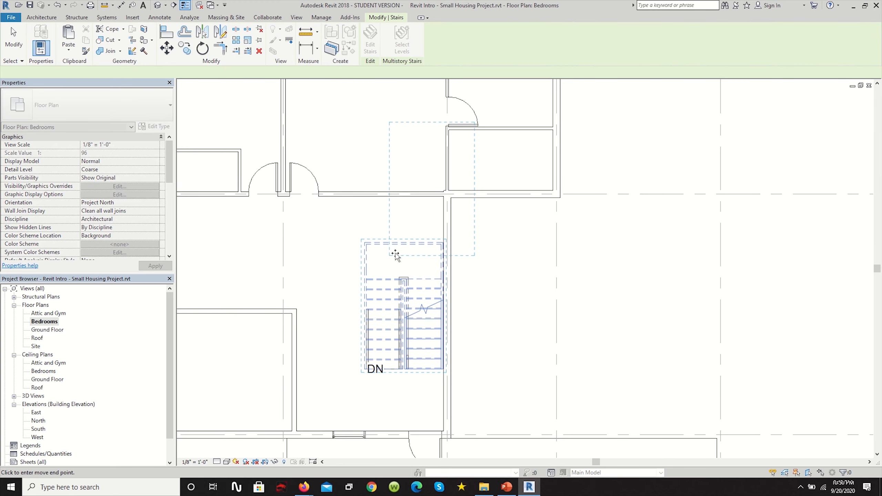
left_click(363, 371)
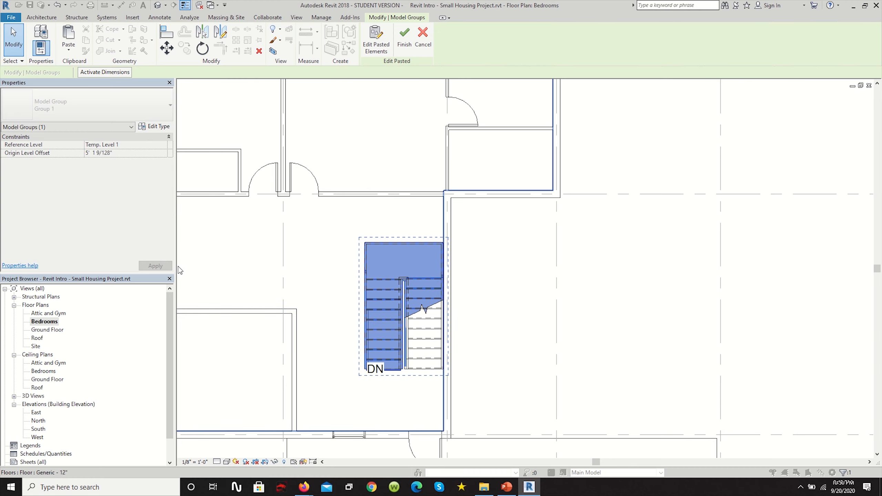
- Paste the stair into the Attic and Gym floor plan, snapped to the lower corner of the stair arriving from below
double_click(49, 313)
scroll(456, 336, "up", 2)
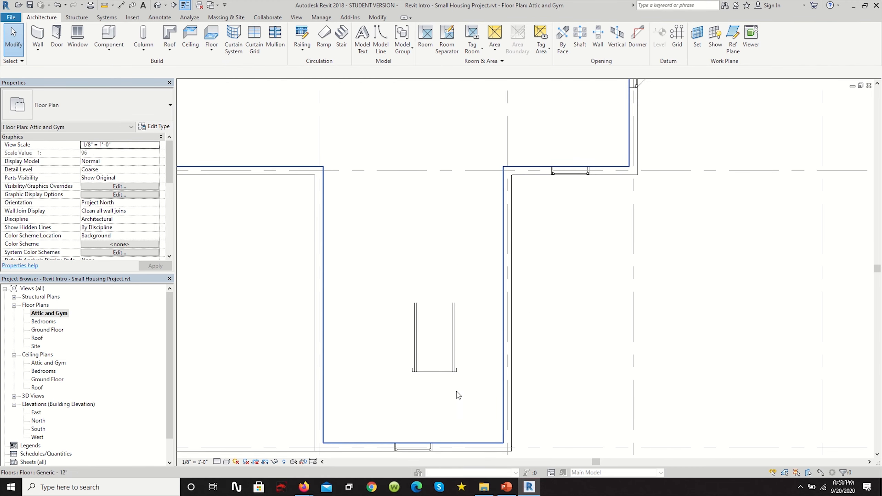
key("ctrl+v")
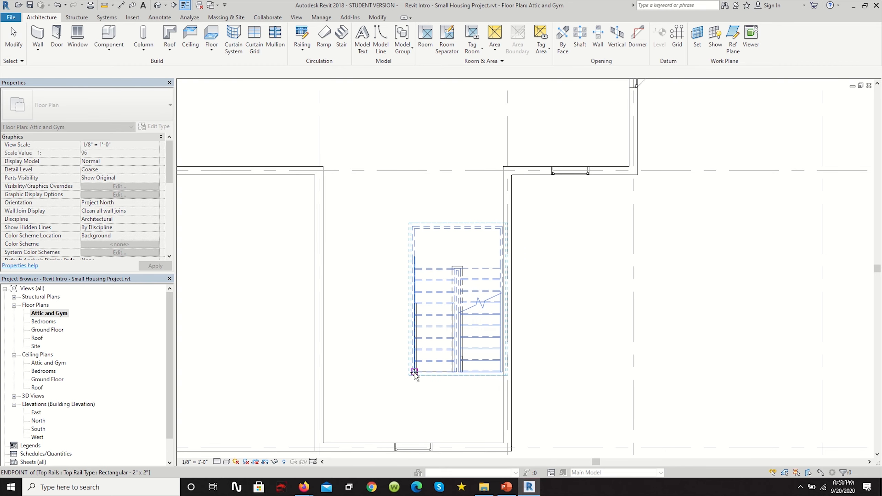
scroll(414, 371, "up", 5)
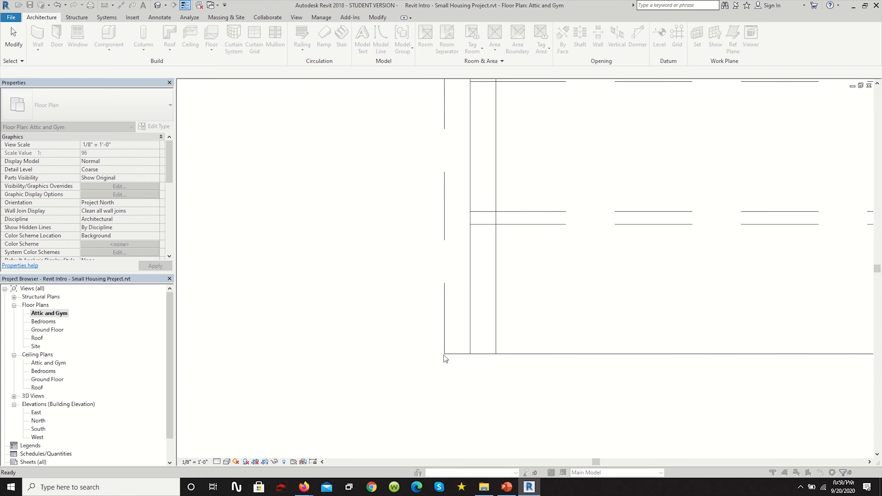
left_click(444, 355)
scroll(409, 389, "down", 3)
key("Escape")
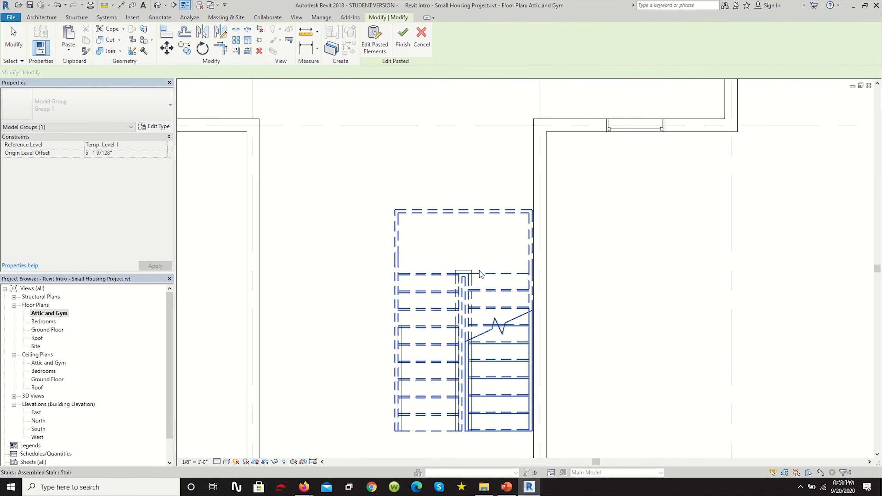
- Check the pasted stair's alignment at the railing in plan and inspect the stacked stairs in the default 3D view
scroll(455, 282, "up", 5)
scroll(454, 285, "up", 3)
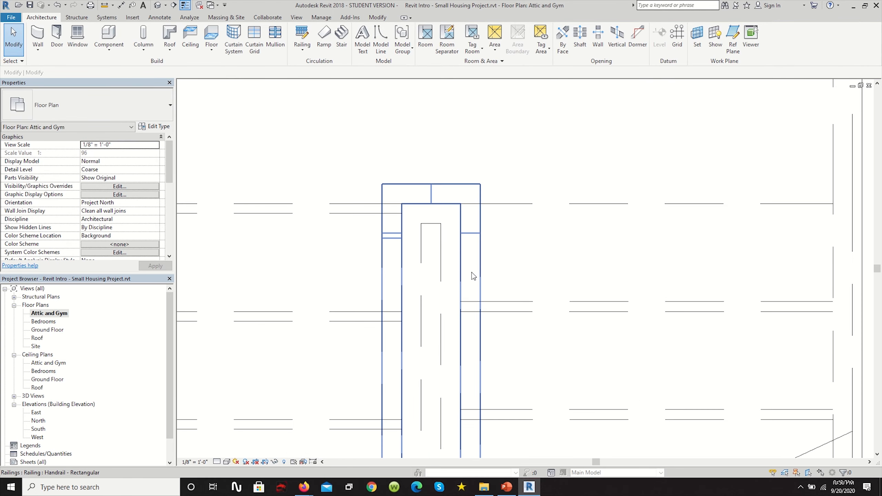
scroll(431, 319, "down", 5)
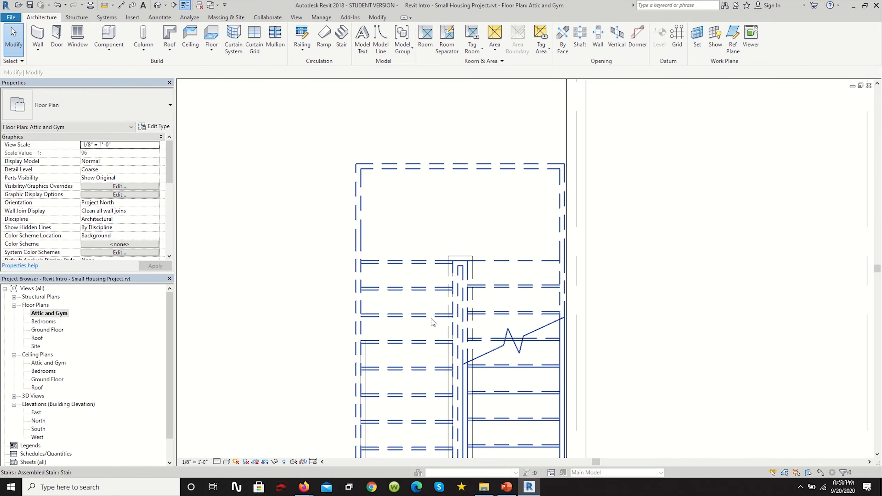
left_click(158, 4)
scroll(556, 244, "down", 3)
scroll(555, 244, "up", 5)
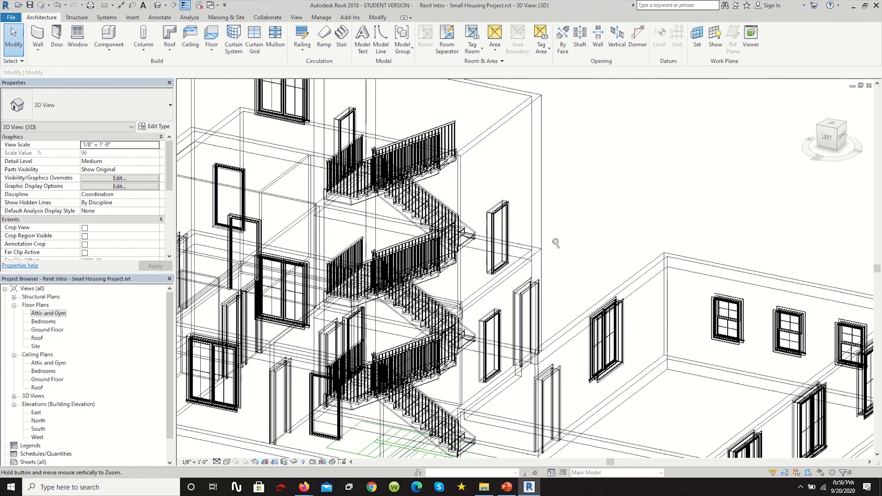
middle_click_drag(609, 245, 448, 351)
scroll(571, 244, "down", 1)
scroll(564, 240, "up", 1)
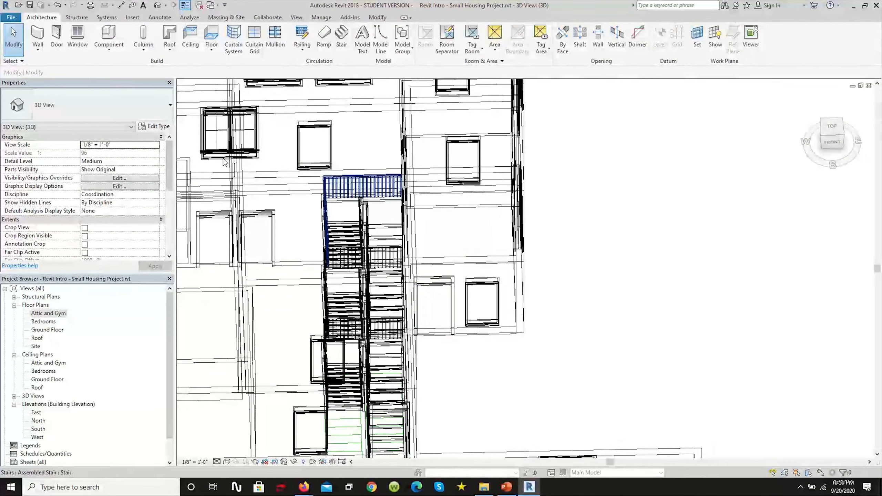
- Review the stair in the Ground Floor plan and open the Bedrooms floor plan
double_click(47, 329)
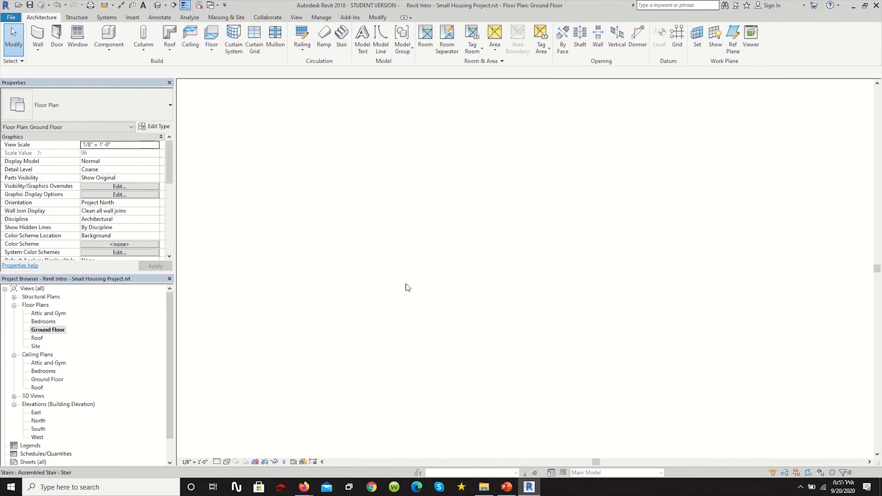
scroll(332, 257, "up", 2)
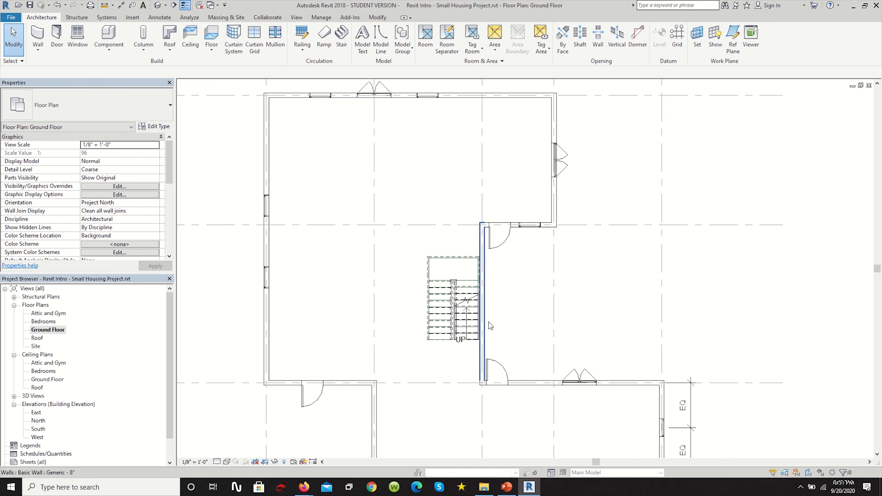
left_click(49, 323)
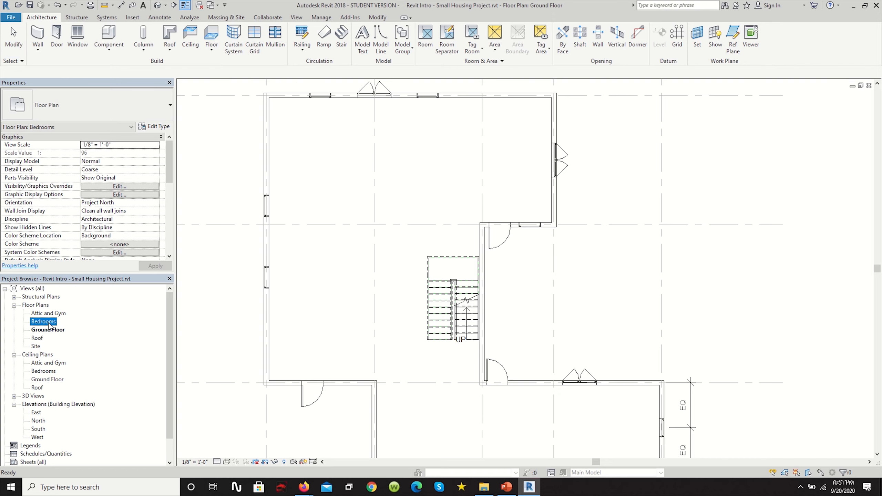
- In the Bedrooms floor plan, delete the pasted stair that rises to the Attic and Gym level
double_click(43, 321)
scroll(480, 320, "down", 3)
scroll(465, 257, "up", 5)
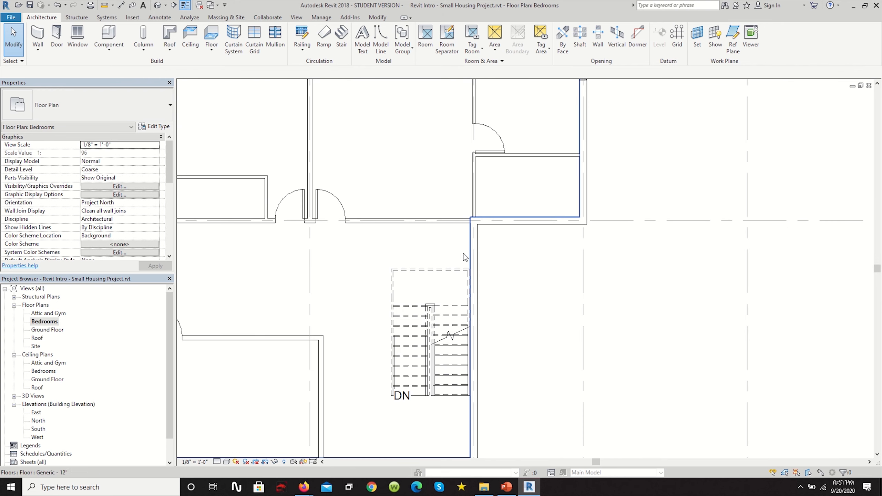
scroll(427, 279, "down", 1)
scroll(427, 279, "down", 2)
scroll(393, 299, "up", 3)
left_click(393, 297)
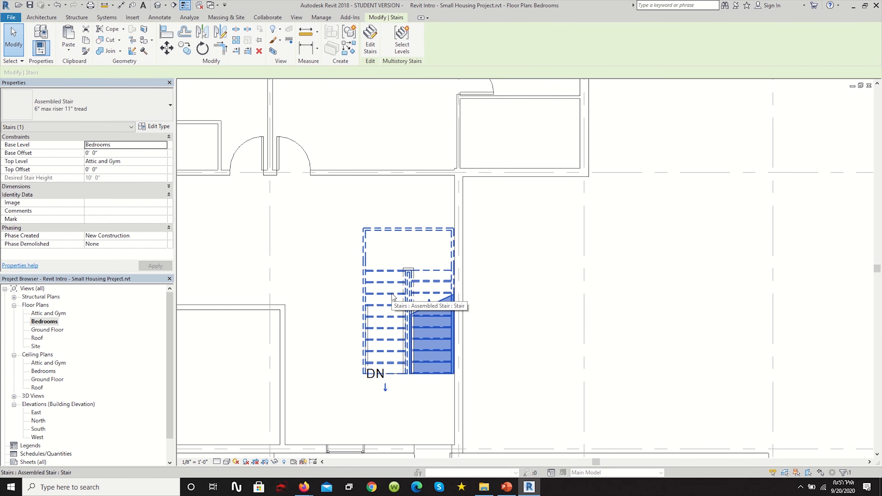
key("Delete")
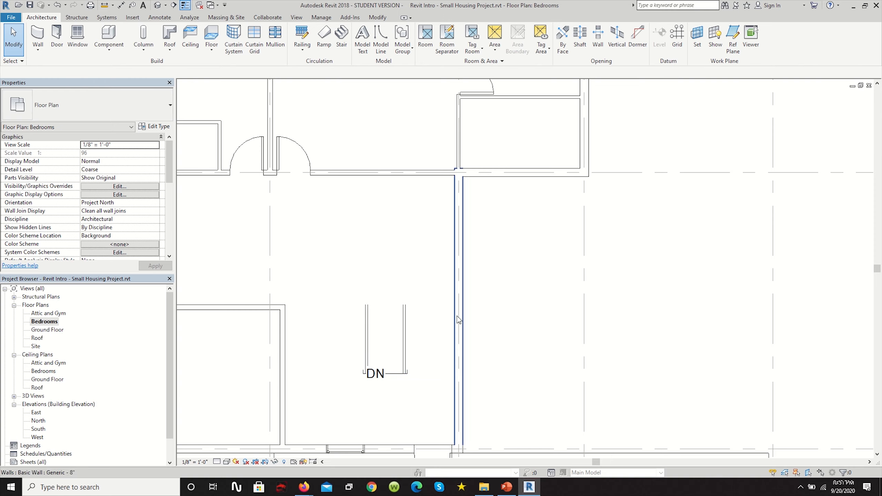
scroll(414, 278, "up", 3)
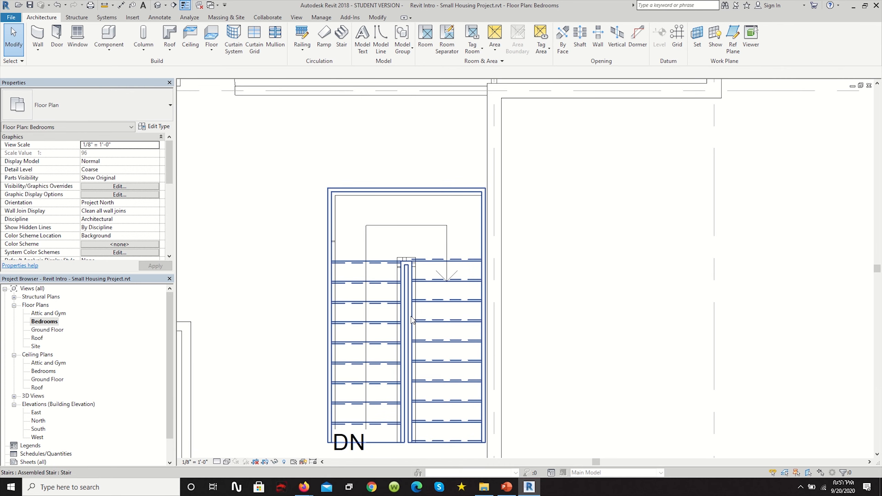
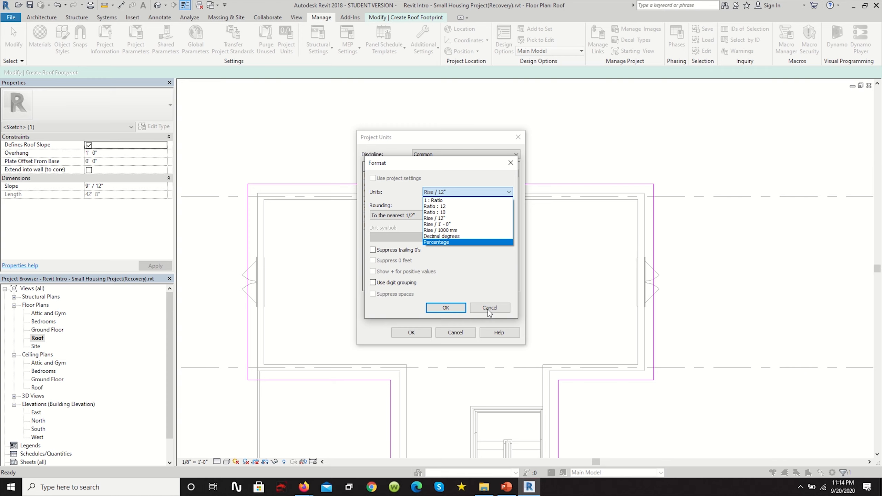
- Close the project units without changes, set the slope of the long north roof boundary line to 3" / 12" and finish the footprint
left_click(465, 308)
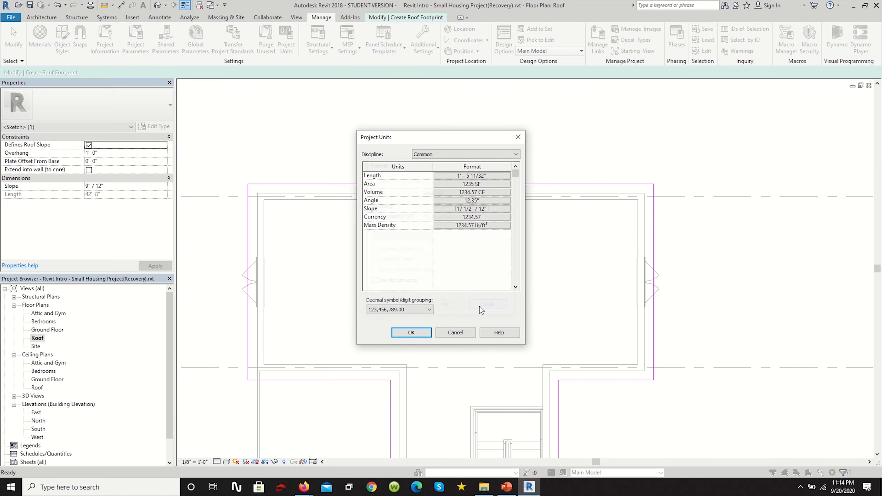
left_click(450, 333)
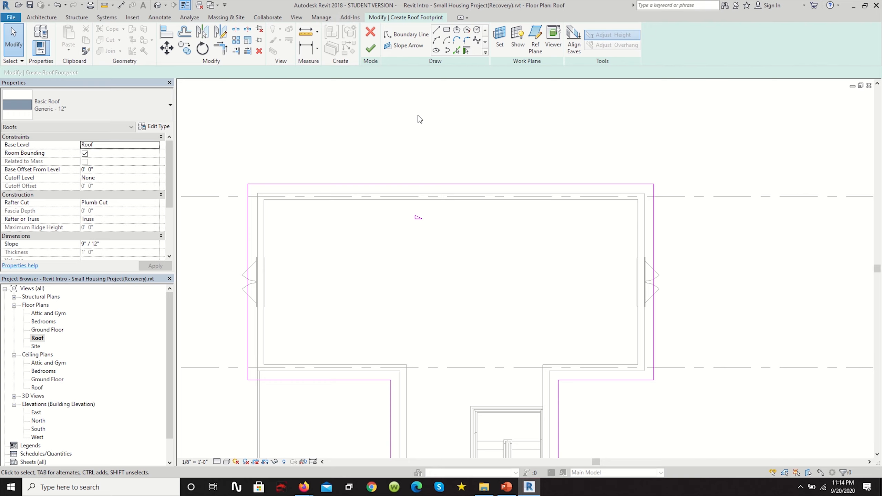
scroll(421, 219, "up", 1)
left_click(418, 219)
left_click(428, 216)
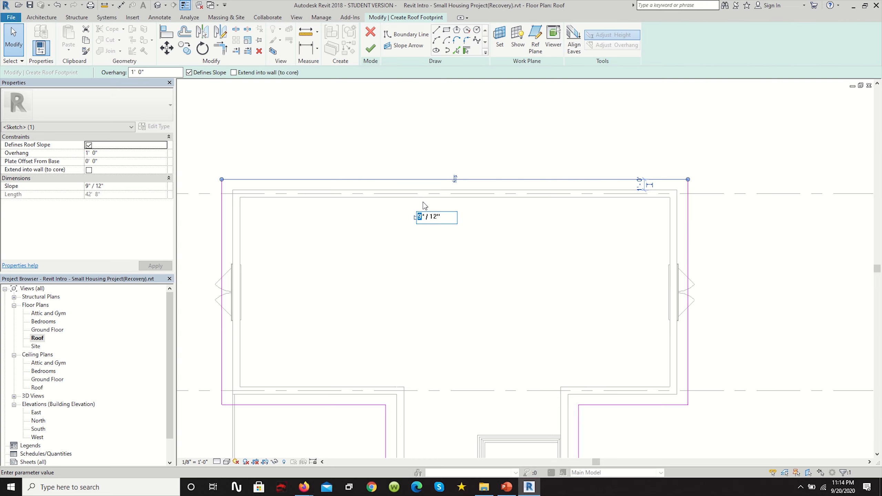
type("3")
key("Return")
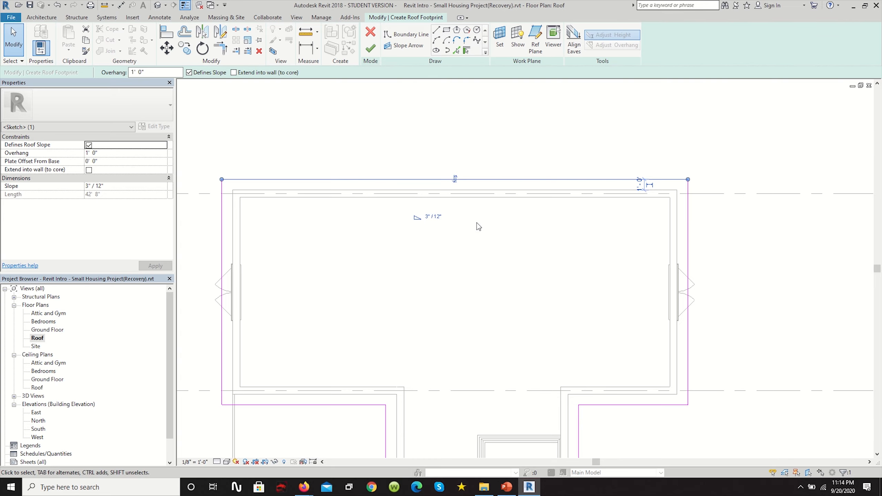
scroll(506, 221, "down", 3)
scroll(533, 263, "up", 1)
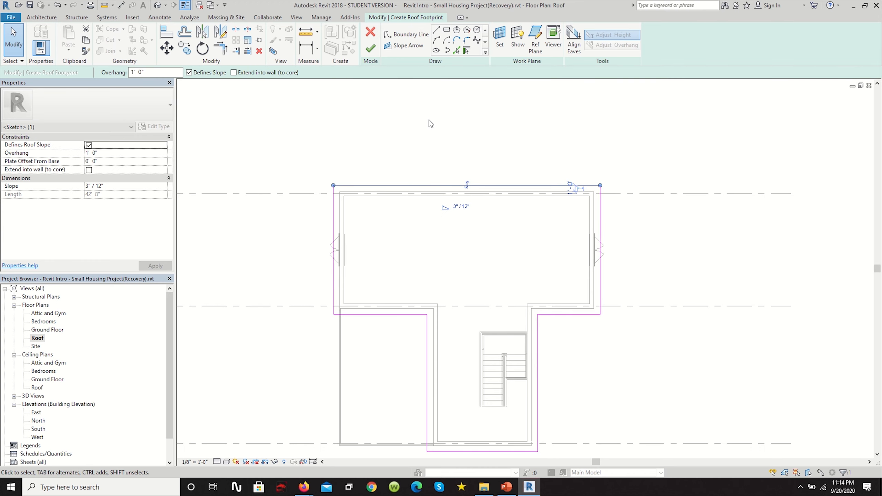
left_click(371, 49)
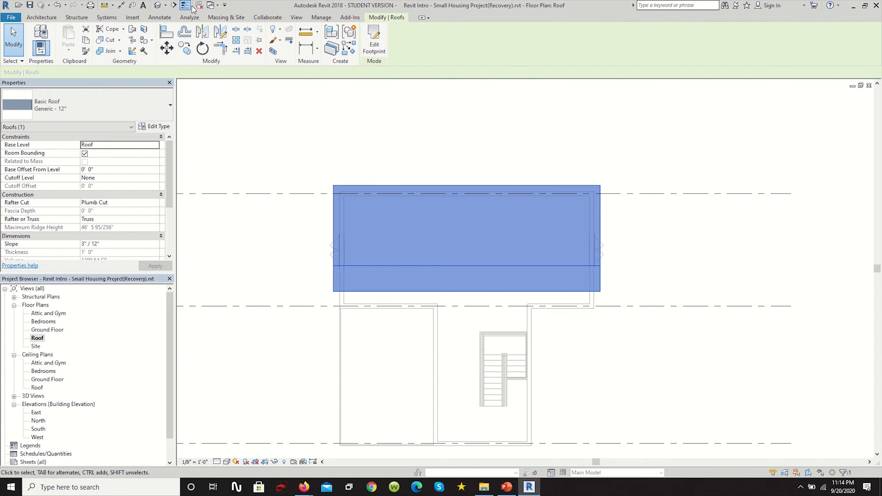
- In the 3D view, set the slope of the long north roof boundary line to 1" / 12", finish the footprint and inspect the roof
left_click(153, 7)
middle_click_drag(295, 201, 392, 158, "shift")
left_click(388, 152)
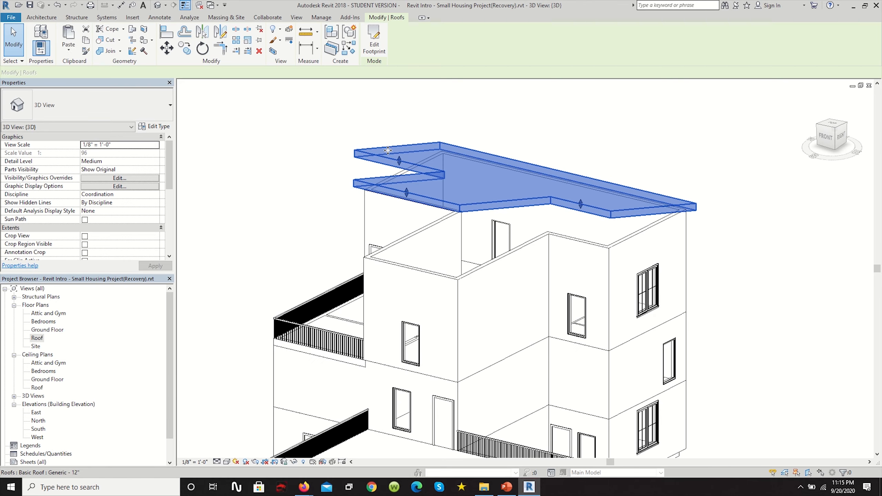
double_click(482, 148)
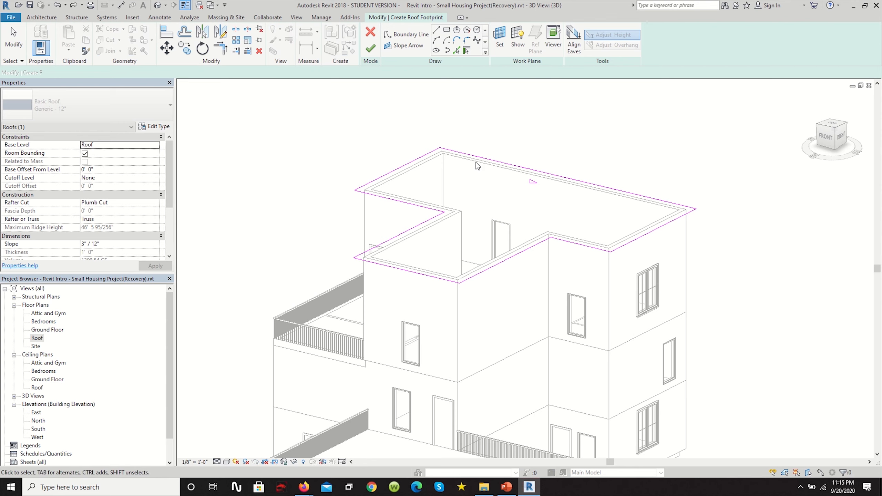
left_click(539, 176)
left_click(542, 185)
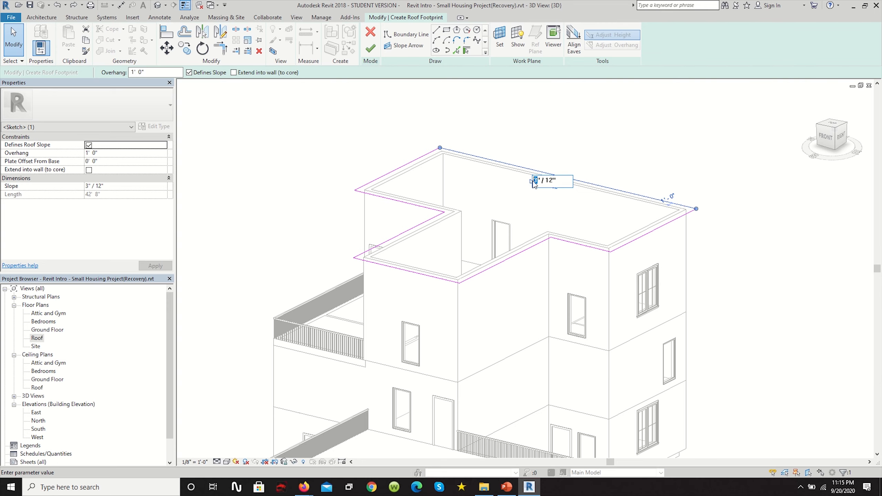
key("Return")
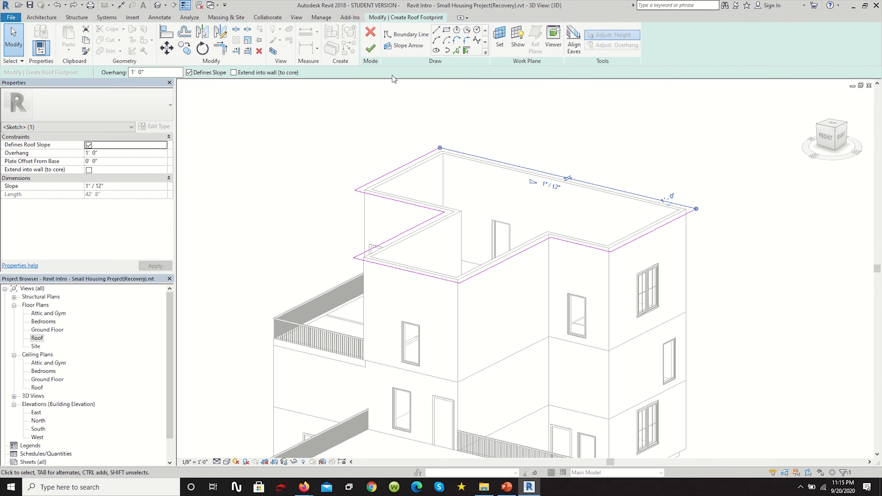
left_click(370, 48)
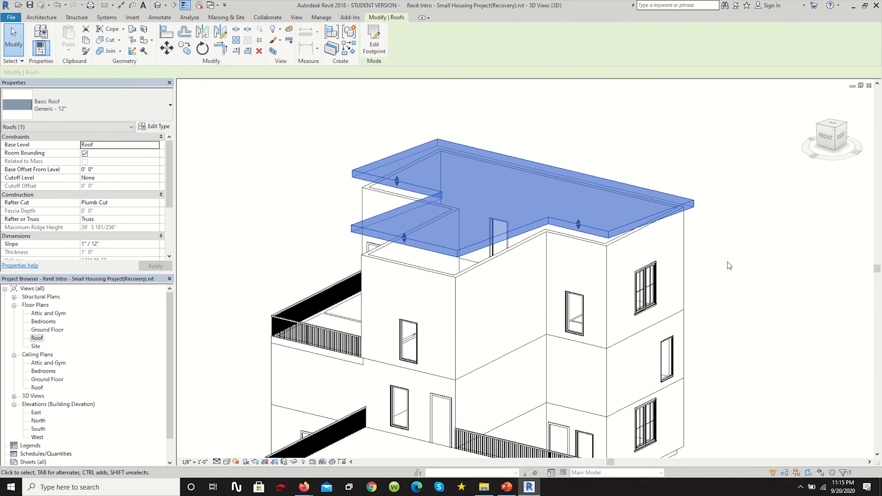
left_click(728, 262)
middle_click_drag(712, 248, 557, 253, "shift")
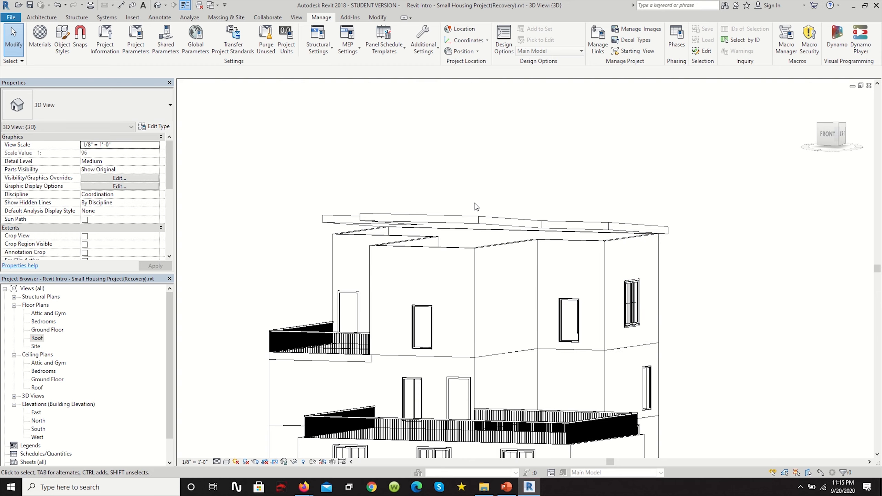
middle_click_drag(651, 255, 758, 260, "shift")
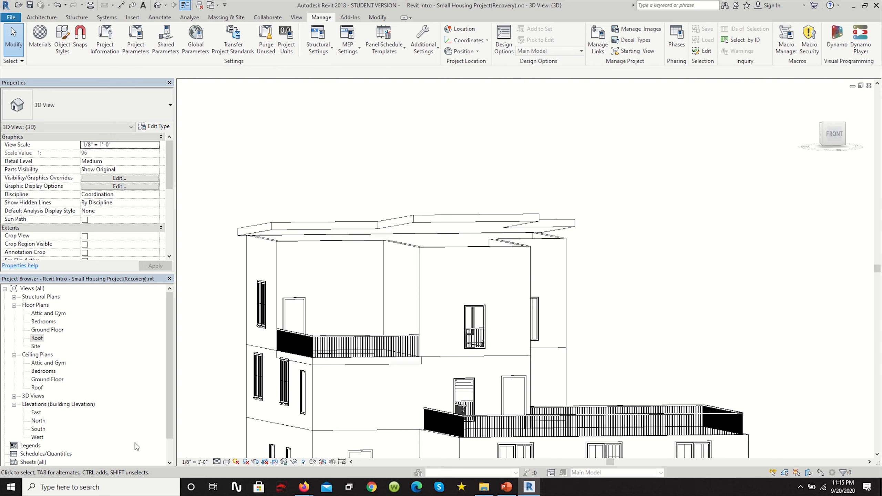
- In the West elevation, attach the tops of the Attic and Gym walls to the roof, filtering grids out of the selection, and check in 3D
left_click(31, 438)
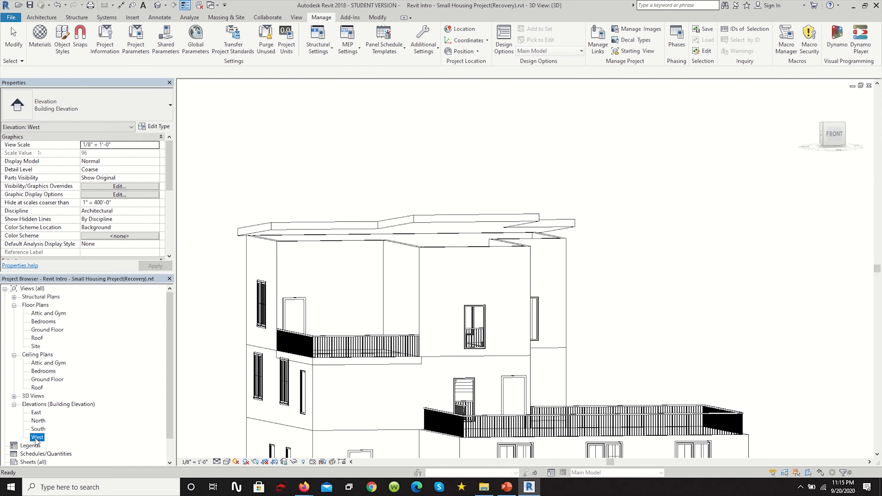
double_click(37, 438)
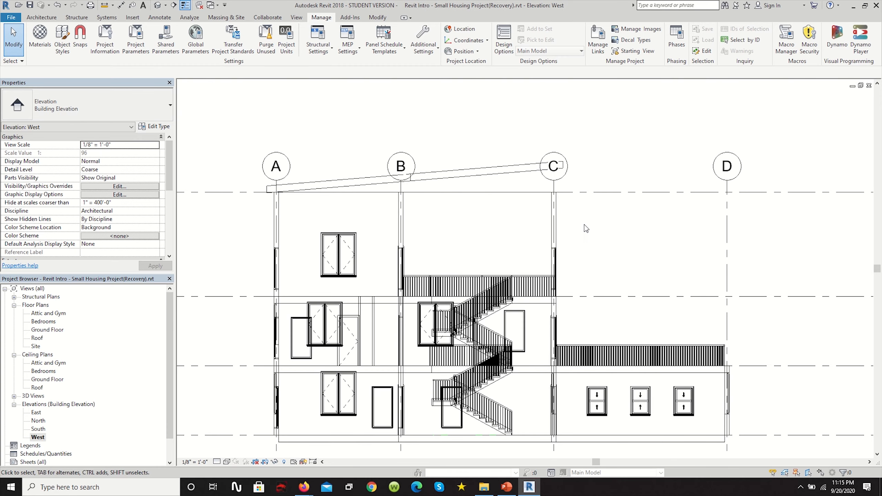
left_click_drag(614, 219, 239, 214)
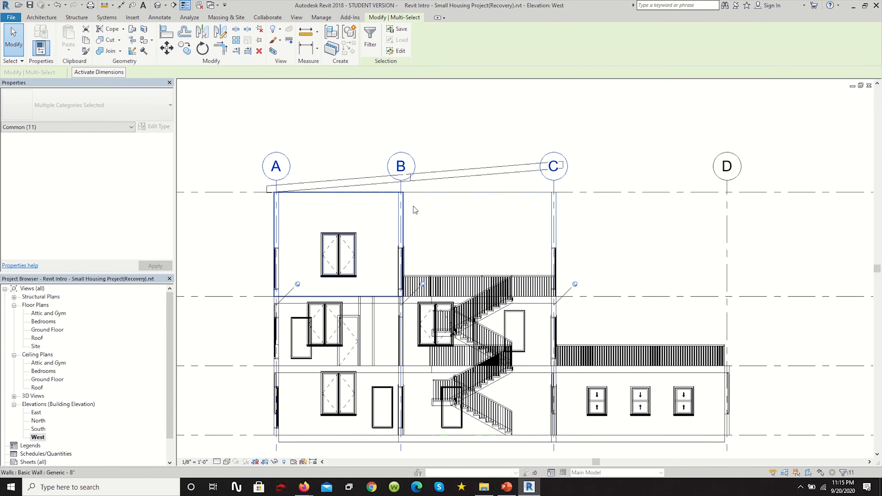
left_click(370, 39)
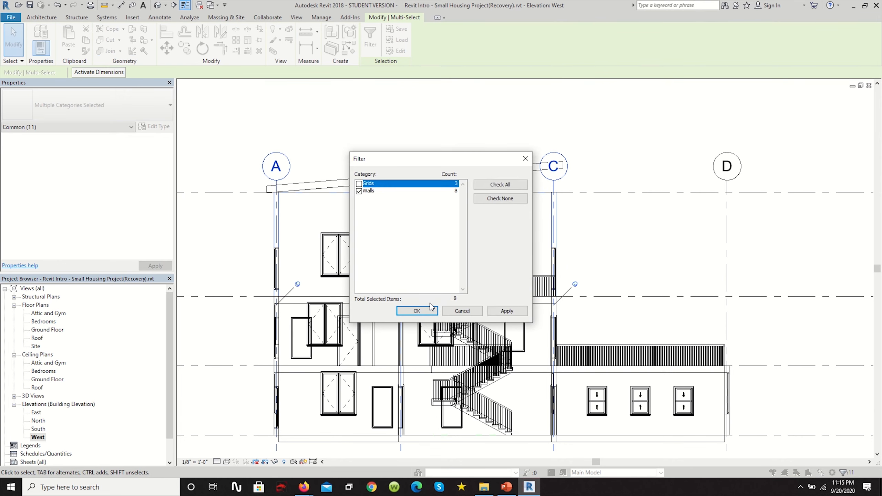
left_click(416, 311)
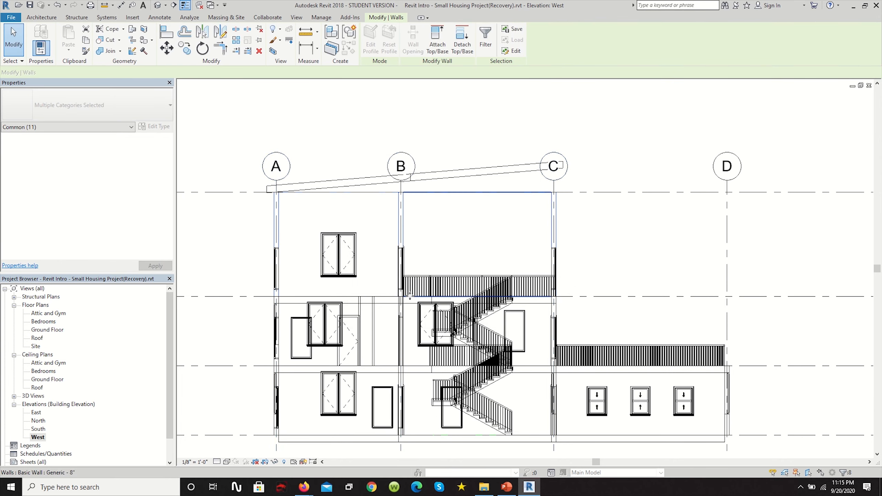
left_click(442, 39)
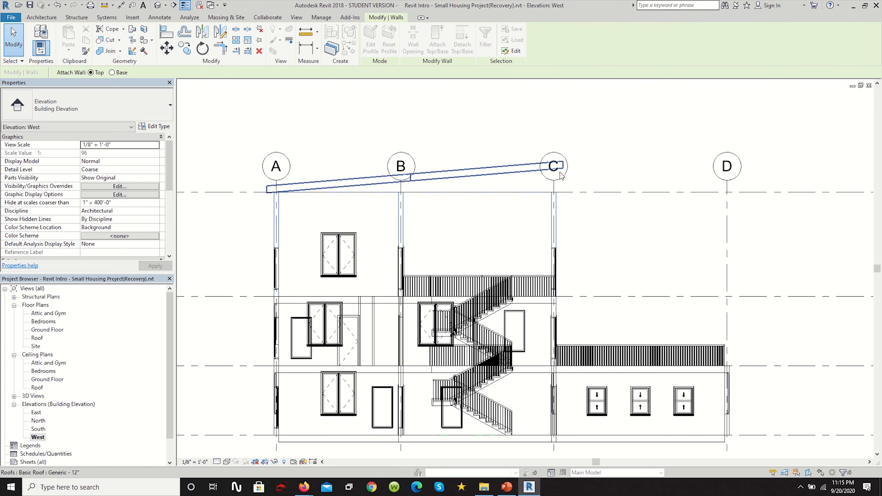
left_click(502, 176)
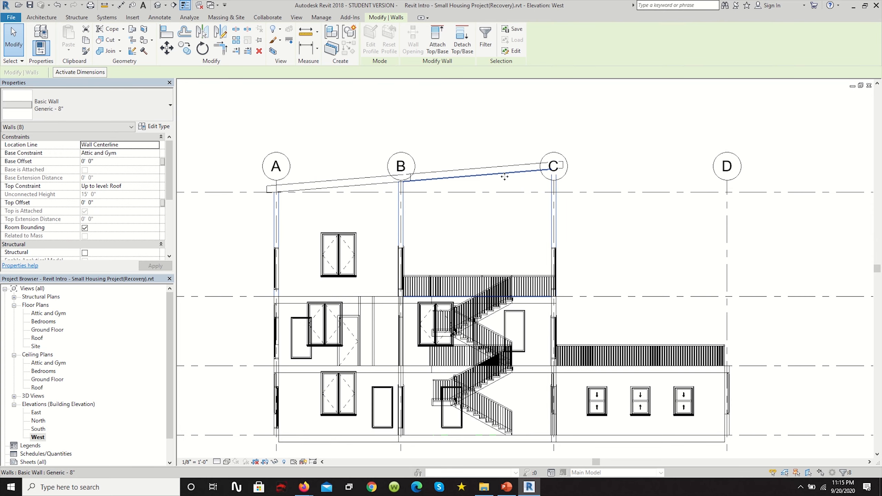
left_click(157, 5)
middle_click_drag(636, 268, 585, 198, "shift")
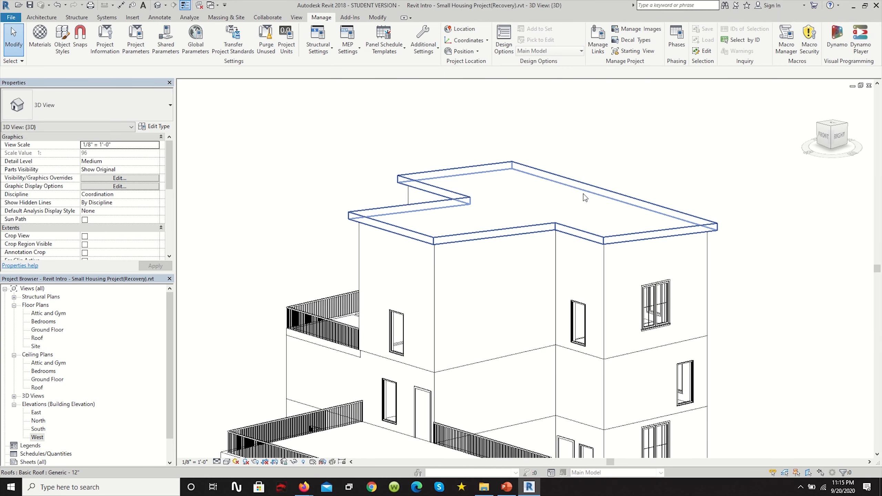
- Try a steeper slope of 4" / 12" on the long north boundary line of the roof and finish the footprint
left_click(598, 192)
scroll(86, 236, "down", 2)
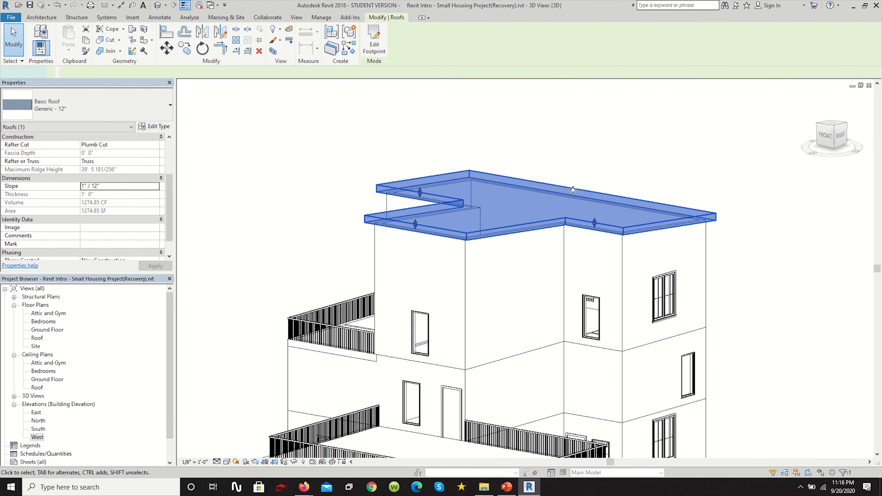
double_click(571, 191)
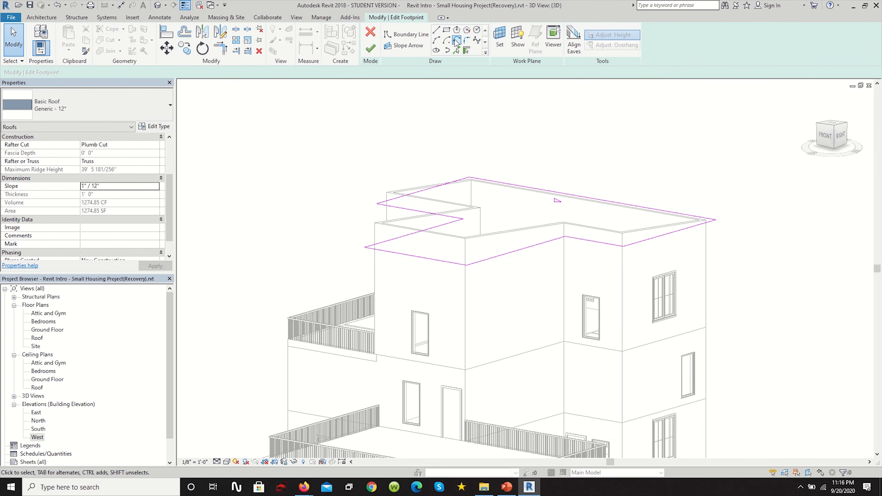
left_click(567, 197)
left_click(569, 200)
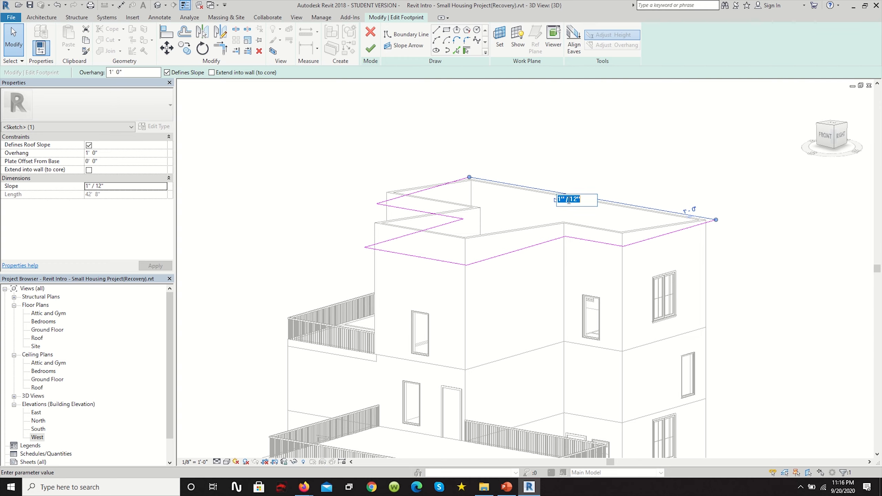
type("4")
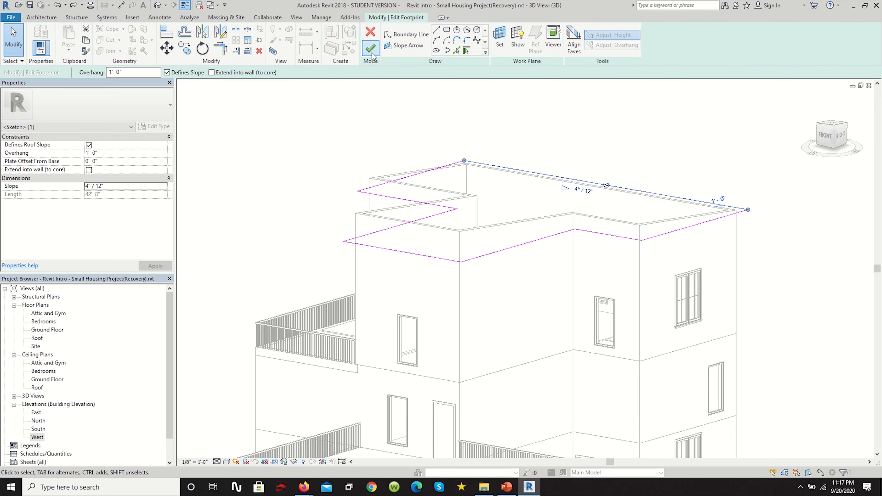
left_click(370, 50)
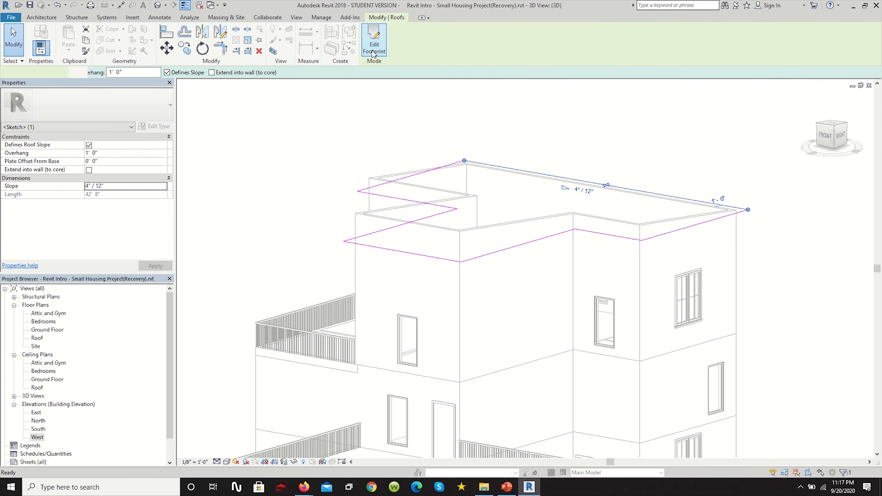
left_click(611, 127)
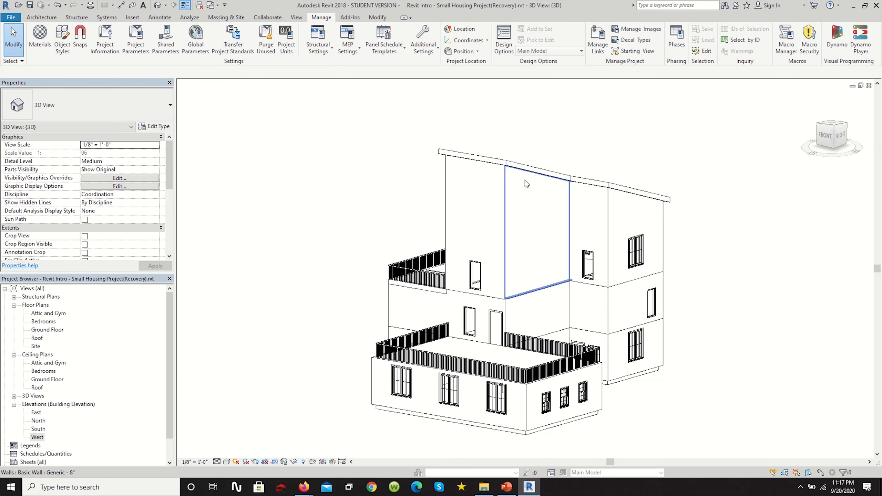
- Discard the reopened roof footprint edits, undo the slope change to 4" / 12" and select the roof in 3D
double_click(517, 163)
left_click(370, 32)
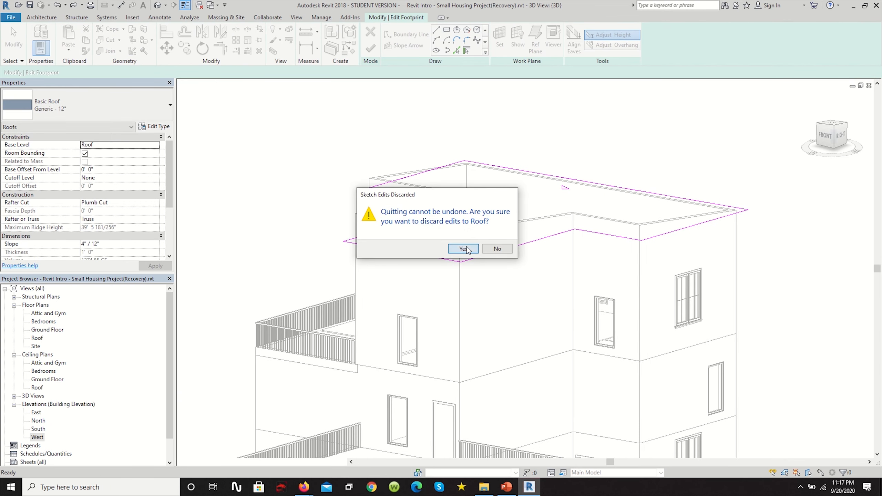
left_click(464, 248)
left_click(326, 230)
middle_click_drag(326, 229, 391, 295, "shift")
scroll(363, 154, "up", 2)
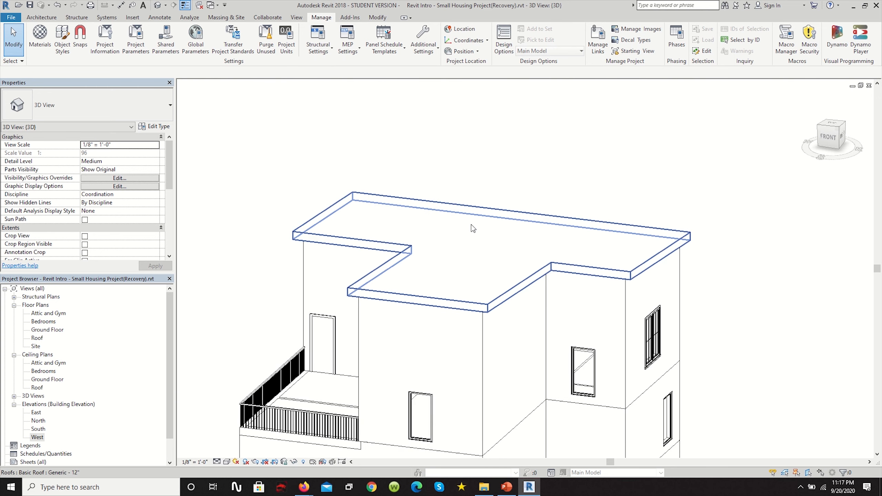
left_click(390, 200)
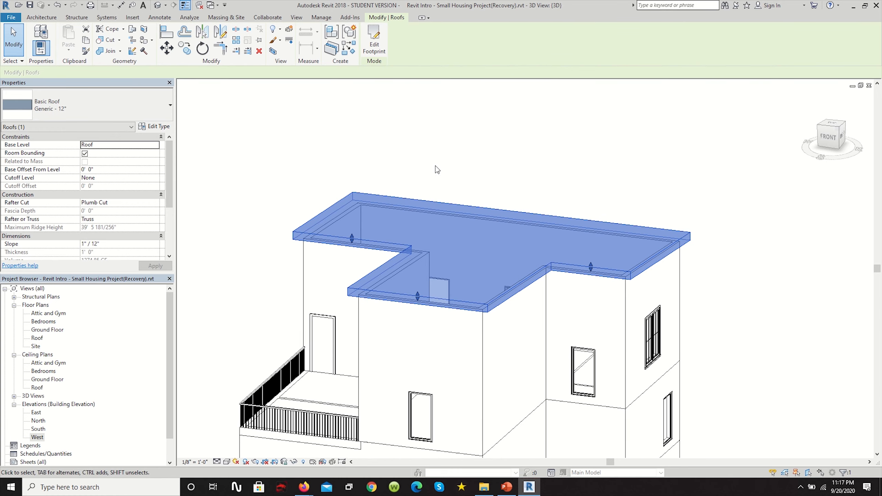
- Edit the roof footprint to make the 15' southwest boundary line slope-defining at 4" / 12", finish it and inspect the roof
left_click(374, 38)
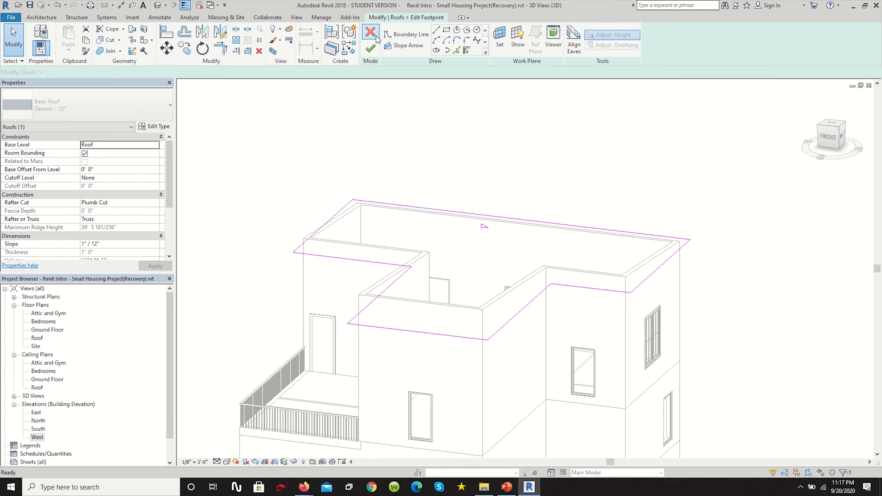
scroll(403, 231, "up", 2)
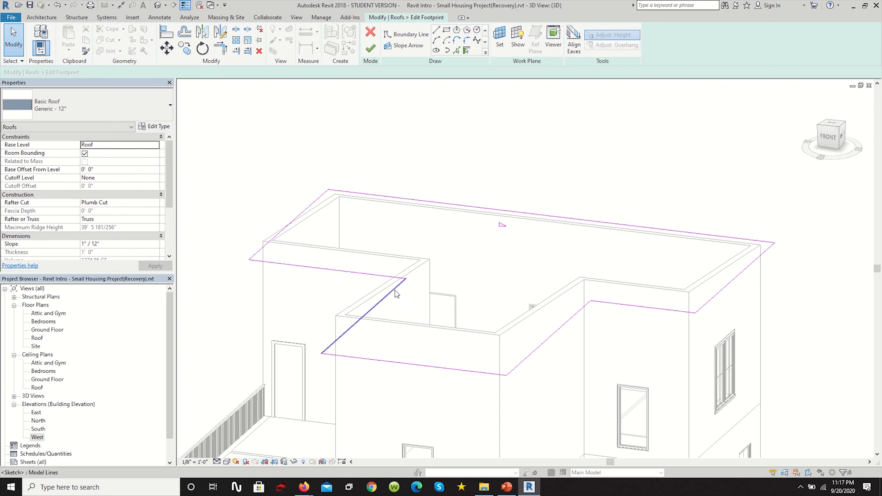
left_click(342, 271)
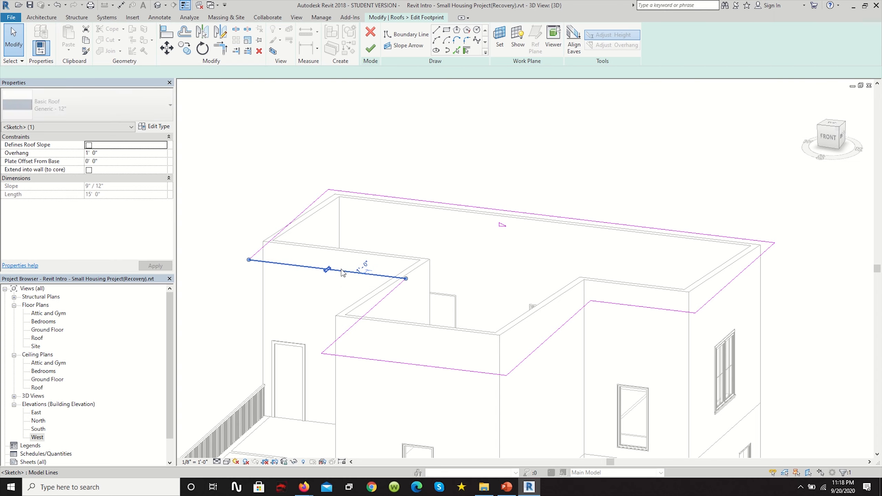
left_click(195, 73)
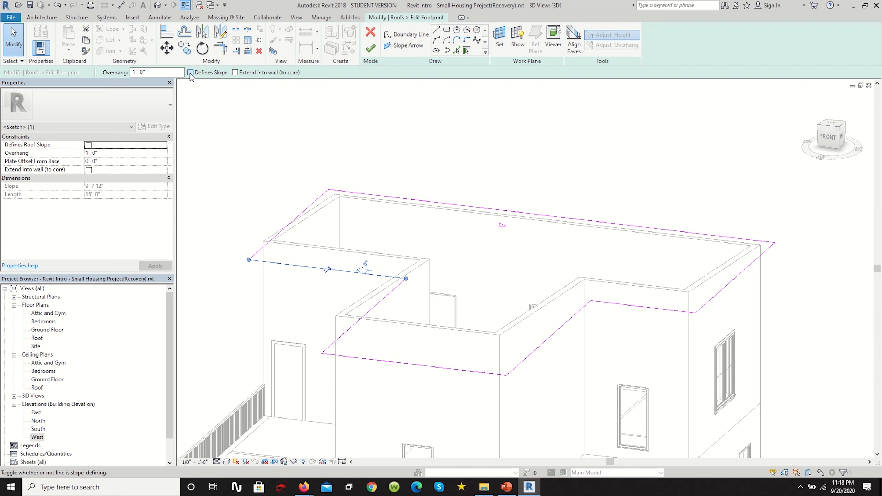
left_click(323, 275)
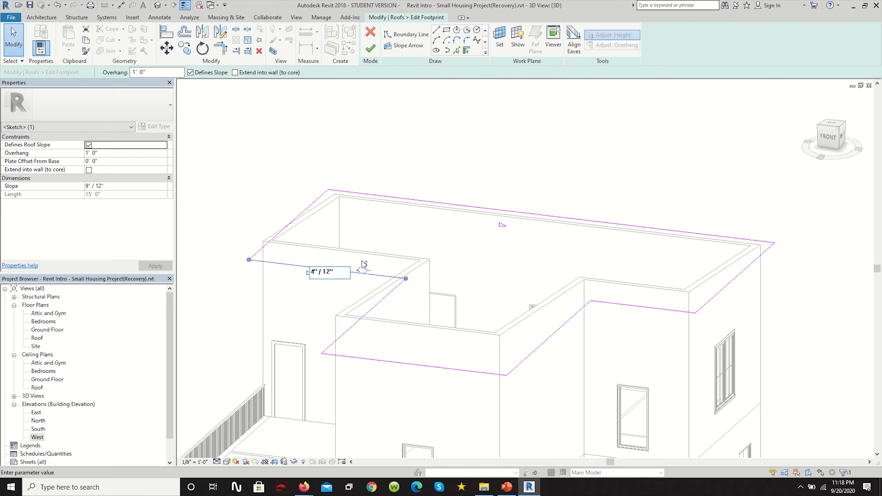
type("4\" / 12\"")
key("Return")
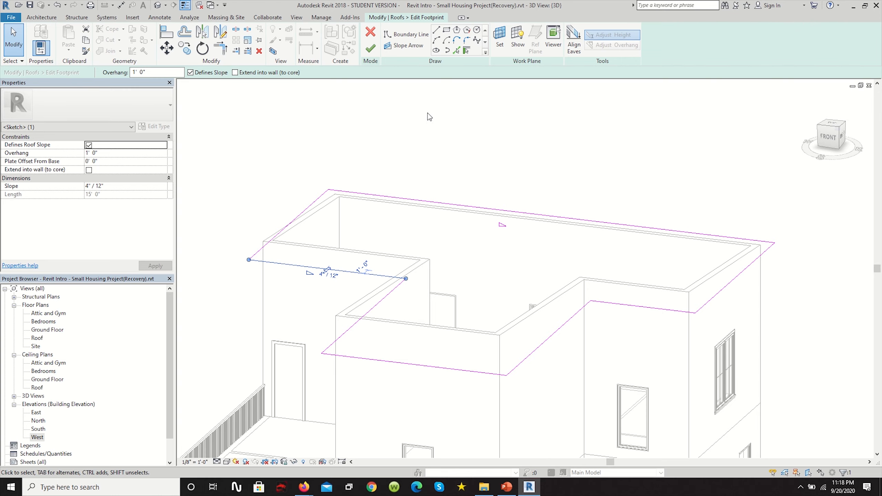
left_click(373, 50)
left_click(463, 153)
middle_click_drag(462, 154, 599, 240, "shift")
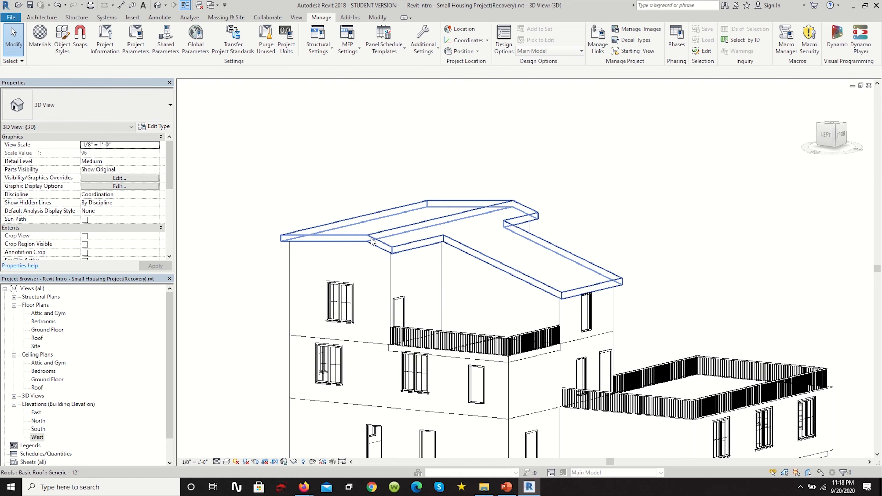
middle_click_drag(617, 236, 388, 275, "shift")
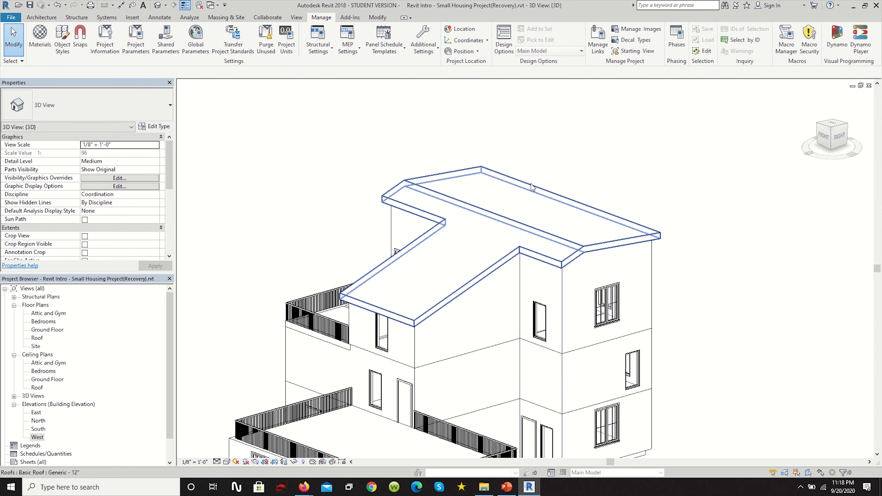
- Reopen the roof footprint and set the slope of the 15' southwest boundary line to 2" / 12"
double_click(637, 243)
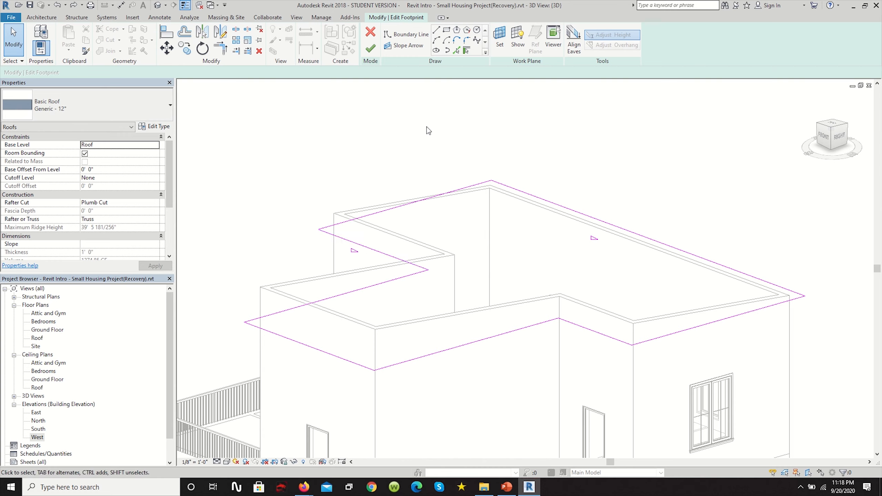
left_click(407, 261)
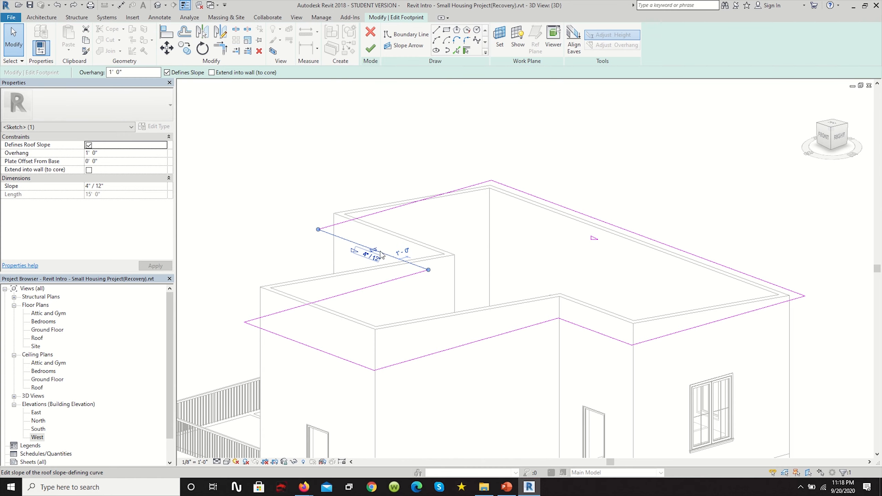
left_click(360, 250)
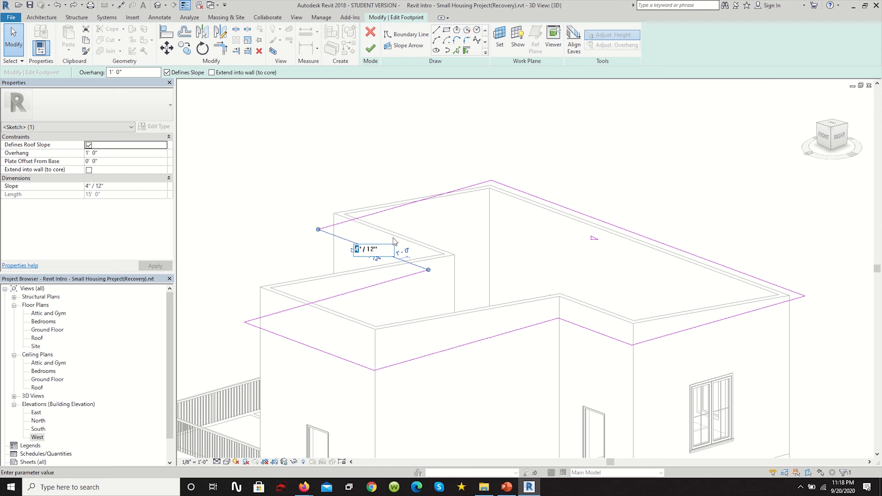
type("2")
key("Return")
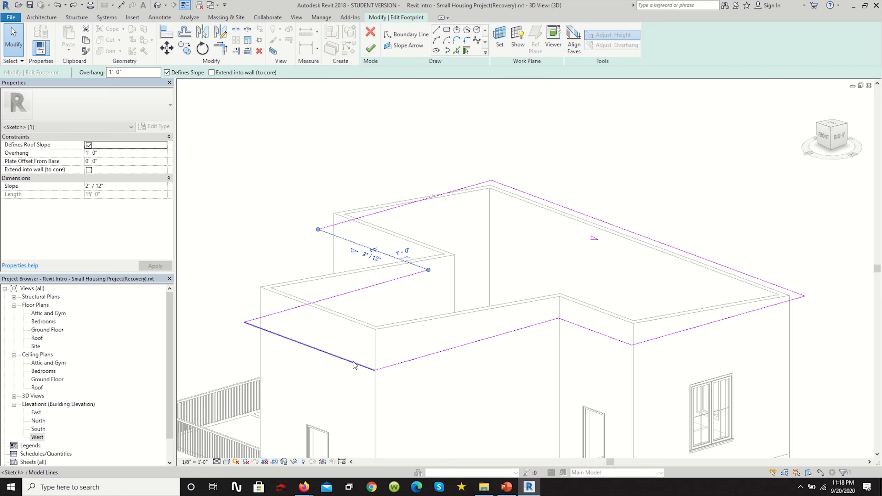
- Try making the east-end boundary line slope-defining at 4" / 12" and finish the footprint
left_click(692, 328)
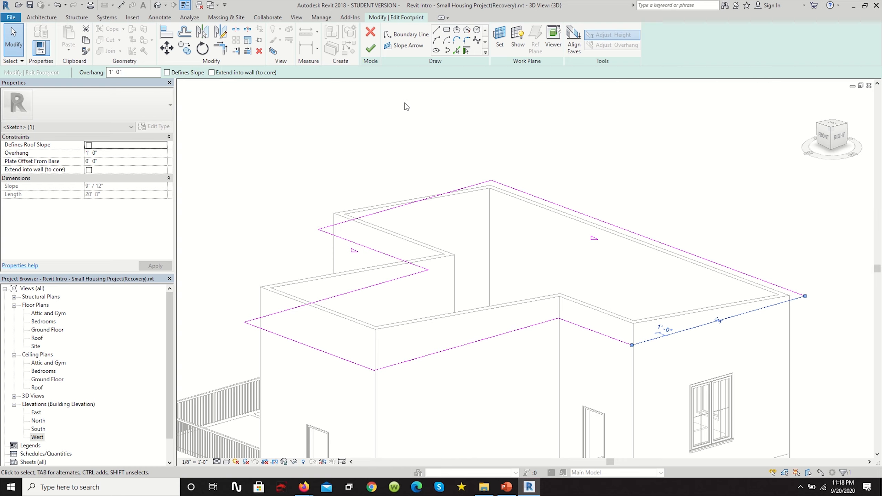
left_click(167, 73)
left_click(726, 314)
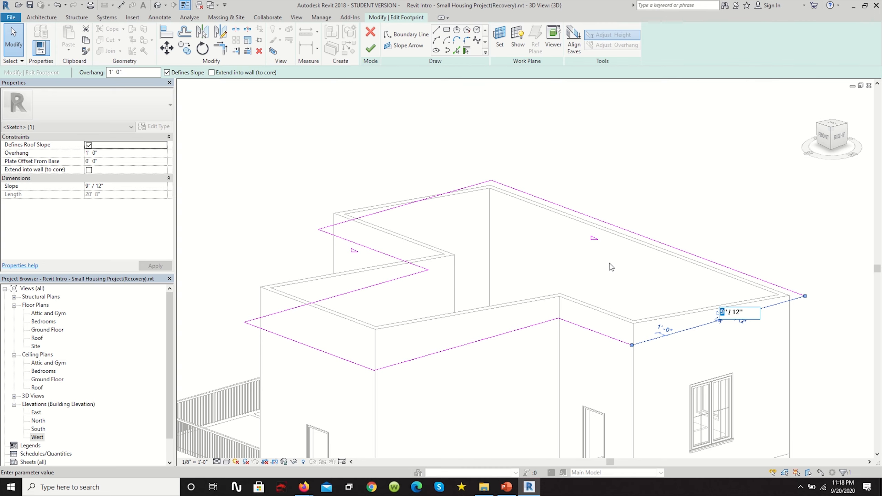
type("4")
key("Return")
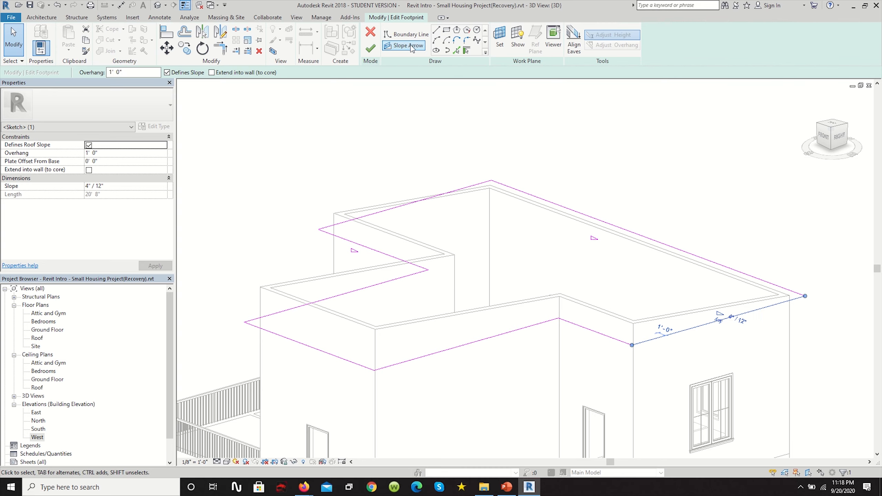
left_click(370, 48)
left_click(389, 116)
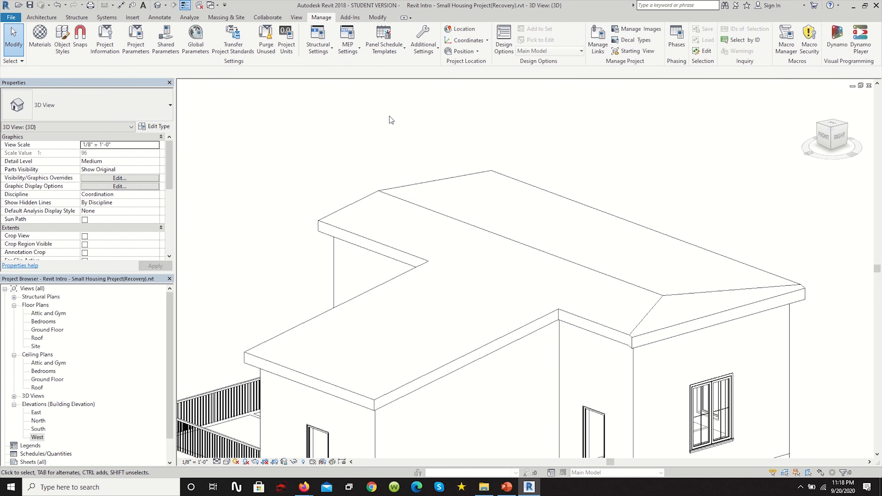
- Examine the roof's east end and ridge from several sides in the 3D view
middle_click_drag(389, 116, 409, 148, "shift")
middle_click_drag(350, 188, 518, 254, "shift")
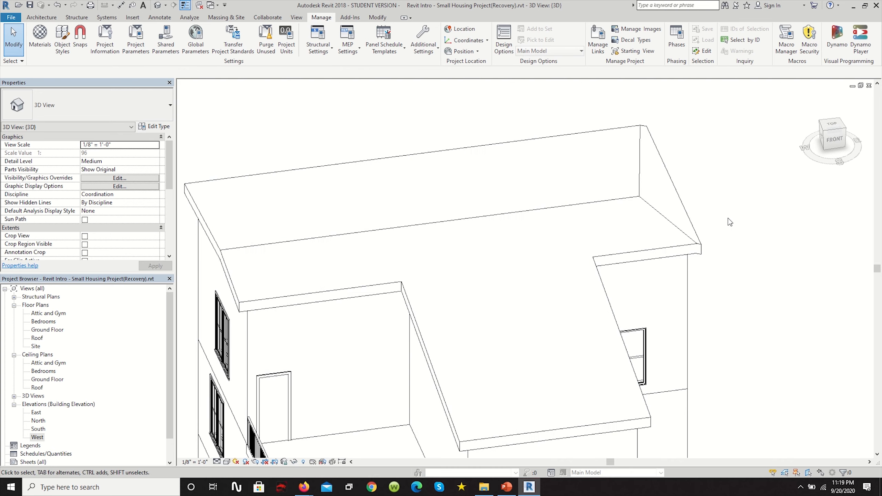
middle_click_drag(729, 222, 561, 243, "shift")
scroll(559, 240, "down", 1)
scroll(573, 238, "up", 1)
scroll(532, 212, "down", 4)
scroll(501, 198, "up", 6)
middle_click_drag(484, 164, 535, 157, "shift")
- Reopen the footprint, remove the slope definition from the east-end boundary line, finish it and check the roof in 3D
double_click(757, 273)
left_click(756, 273)
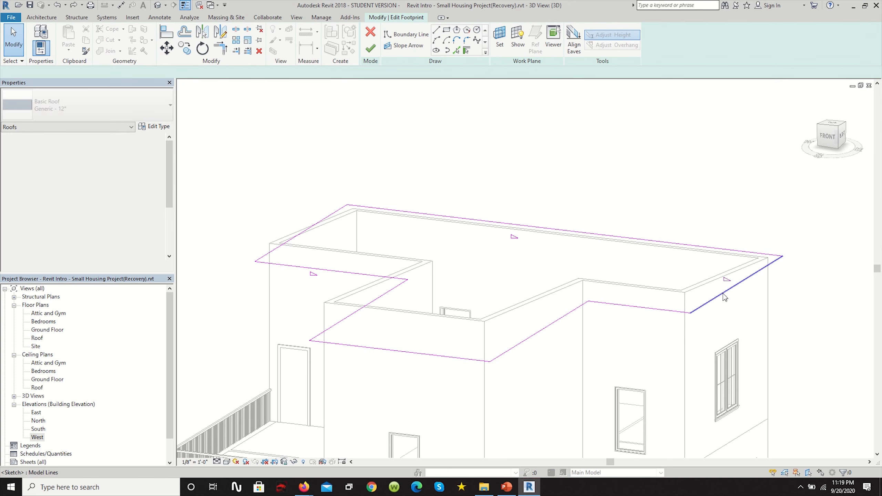
left_click(173, 72)
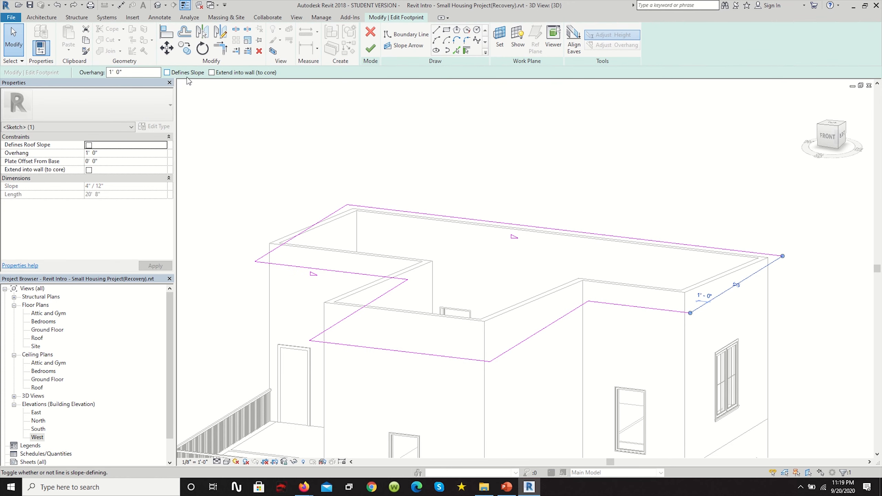
left_click(370, 48)
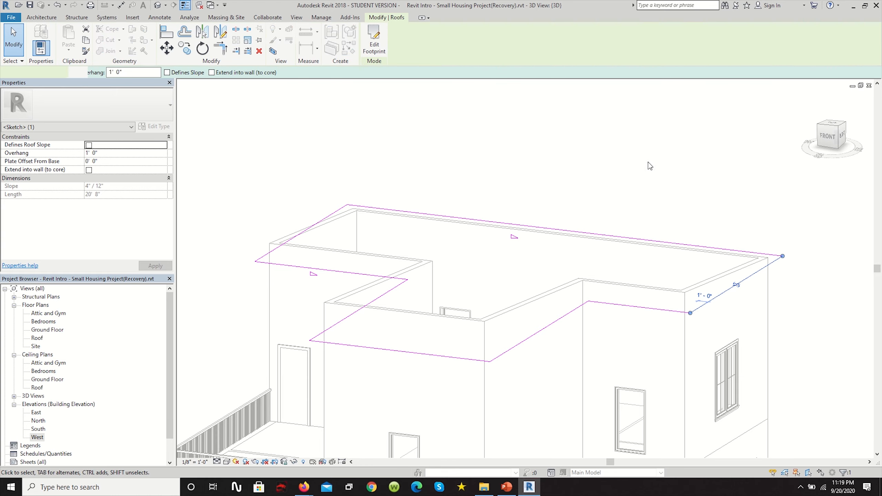
scroll(677, 187, "down", 2)
left_click(618, 171)
middle_click_drag(619, 171, 710, 230, "shift")
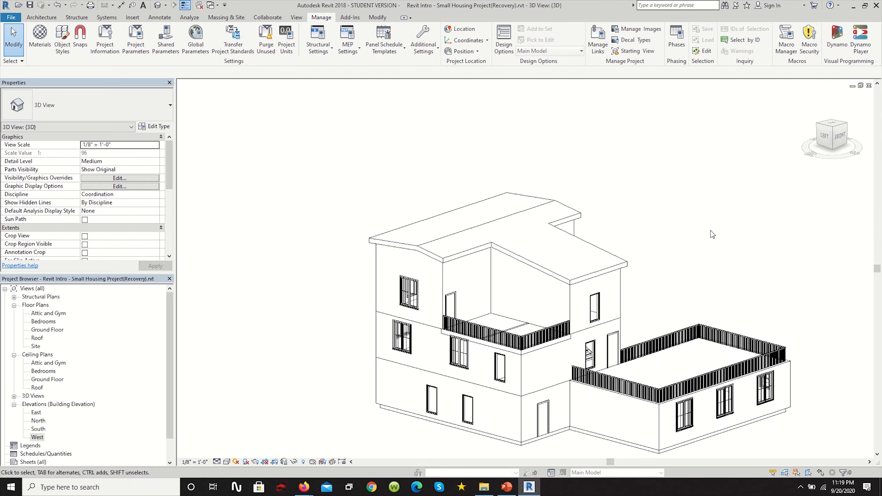